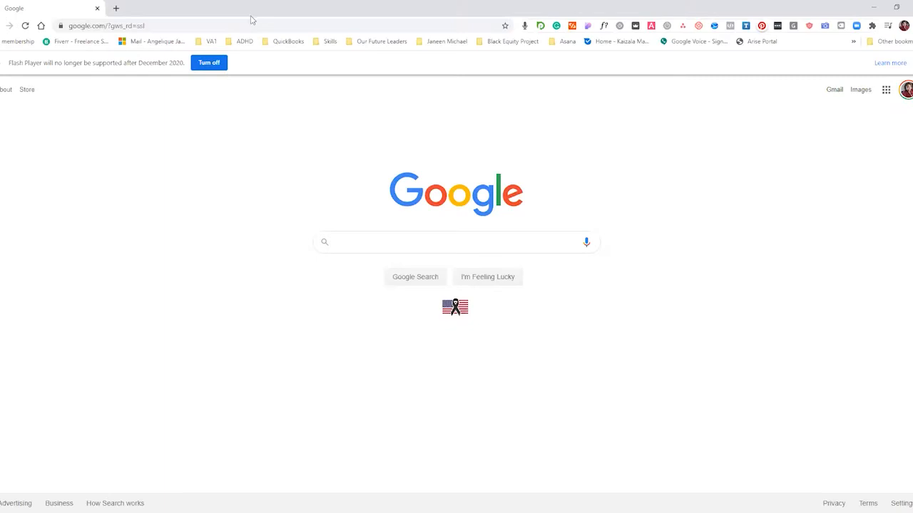
Go to the Asana home page in the browser.
left_click(246, 22)
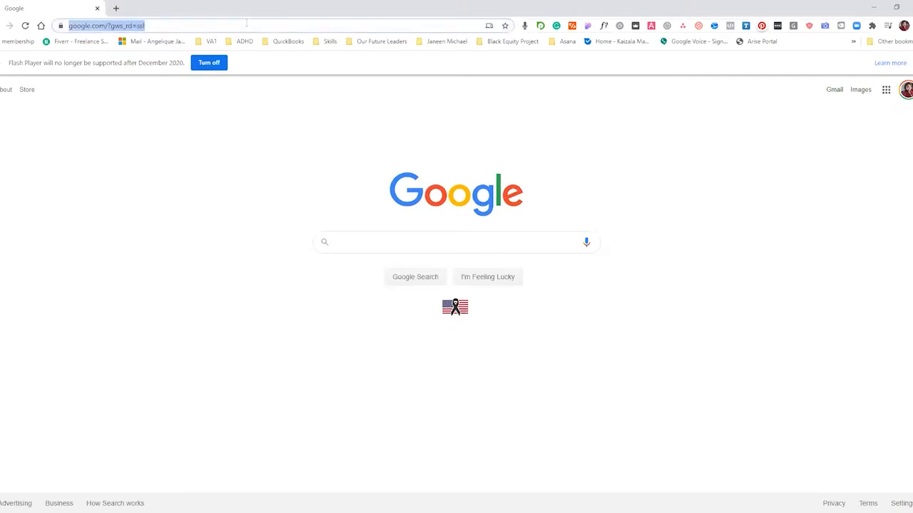
type("asana")
key("Return")
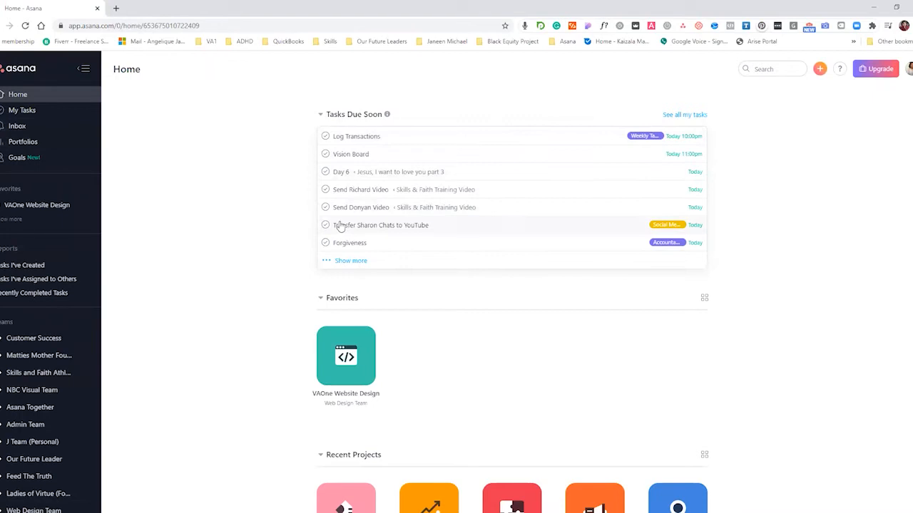
Open the Leadership Strategy project from the recent projects on the home page.
scroll(345, 353, "down", 2)
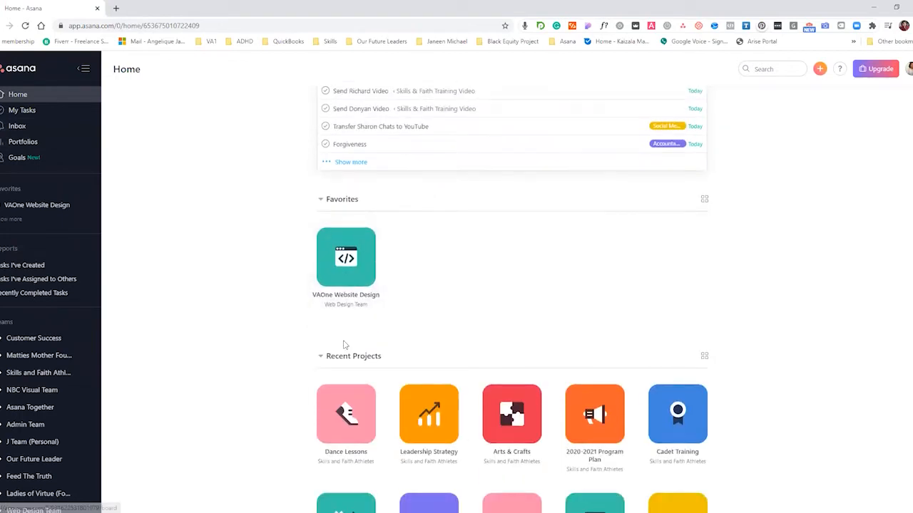
scroll(495, 343, "down", 1)
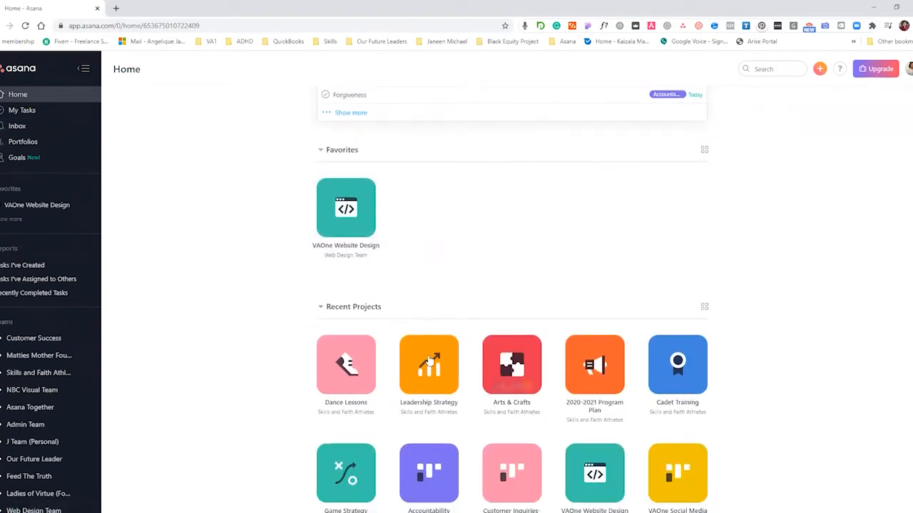
scroll(426, 353, "down", 2)
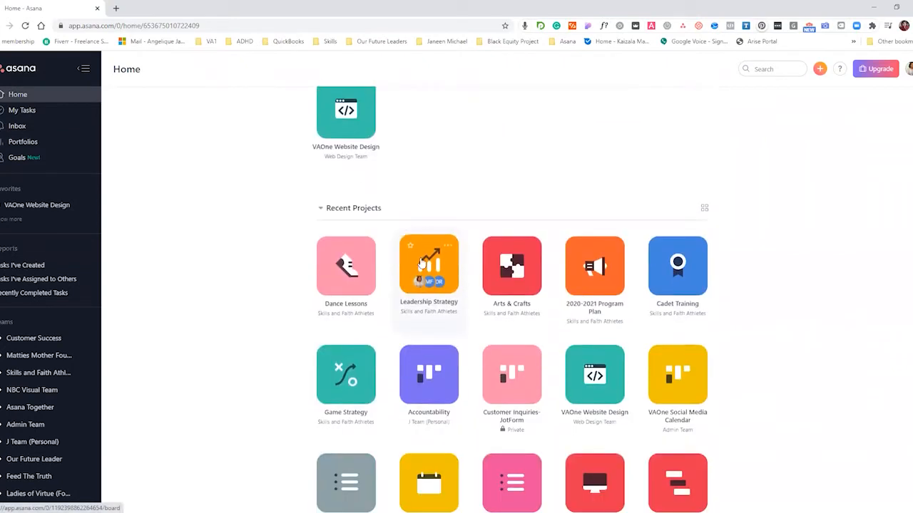
left_click(420, 264)
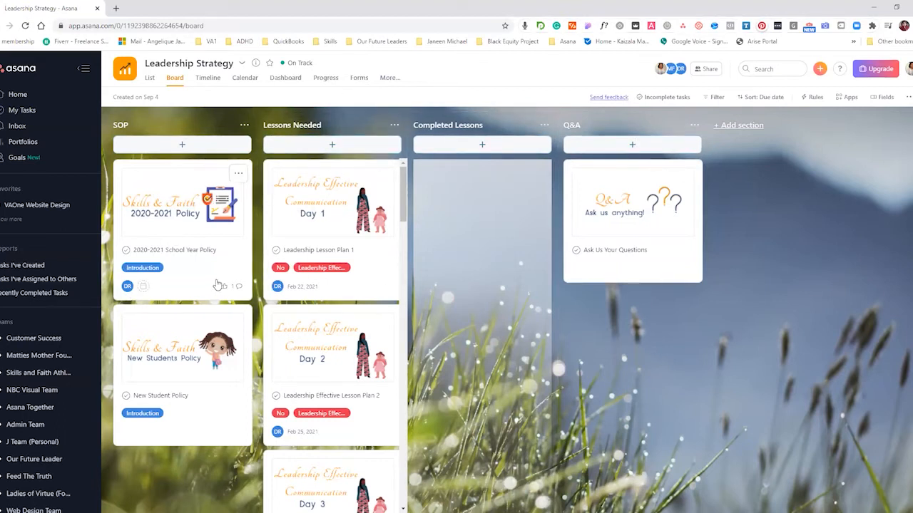
Open the 2020-2021 School Year Policy task, review its description, attachments and comments, and close its details.
left_click(218, 285)
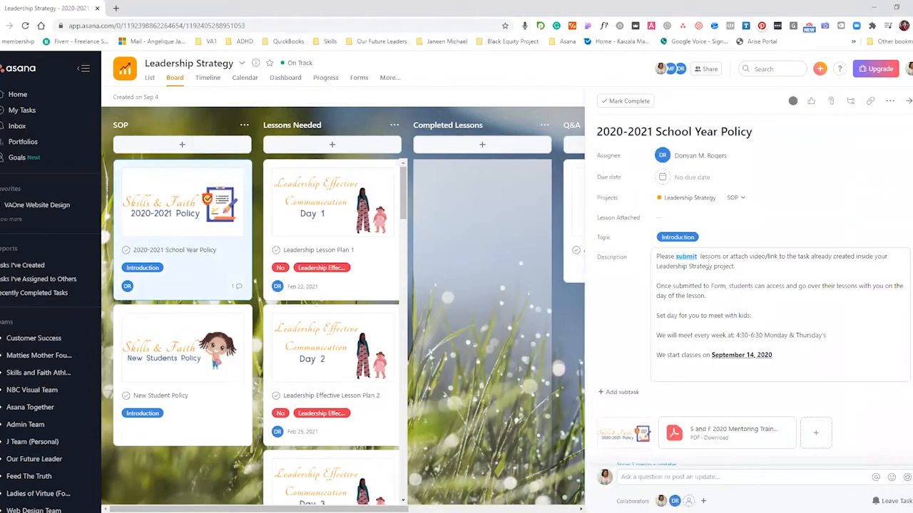
scroll(708, 265, "down", 3)
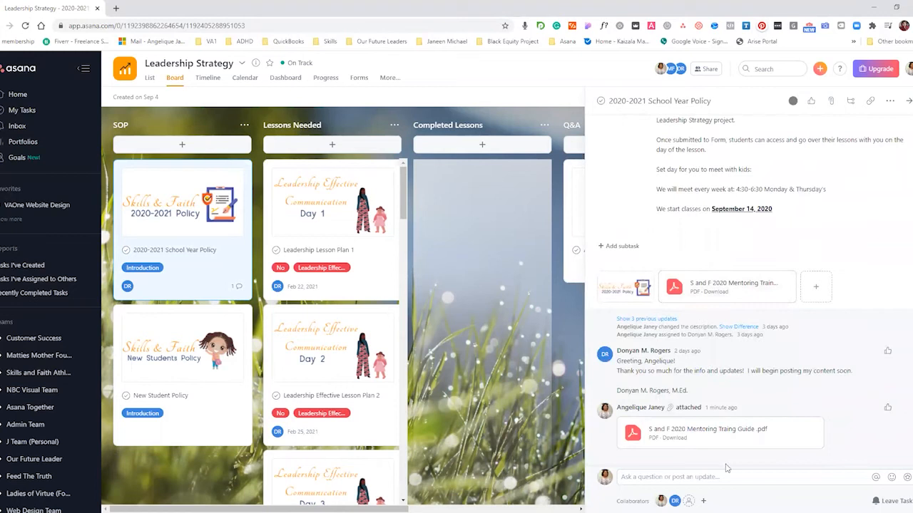
scroll(733, 427, "up", 3)
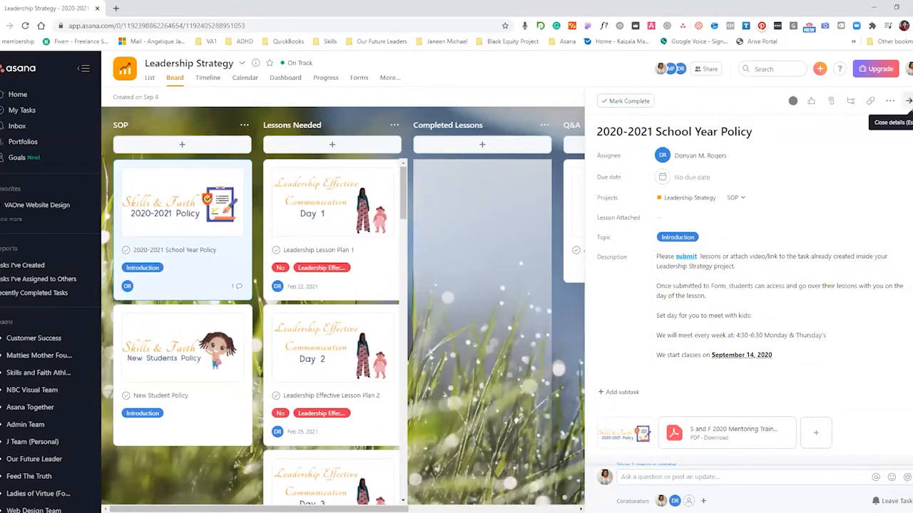
left_click(908, 100)
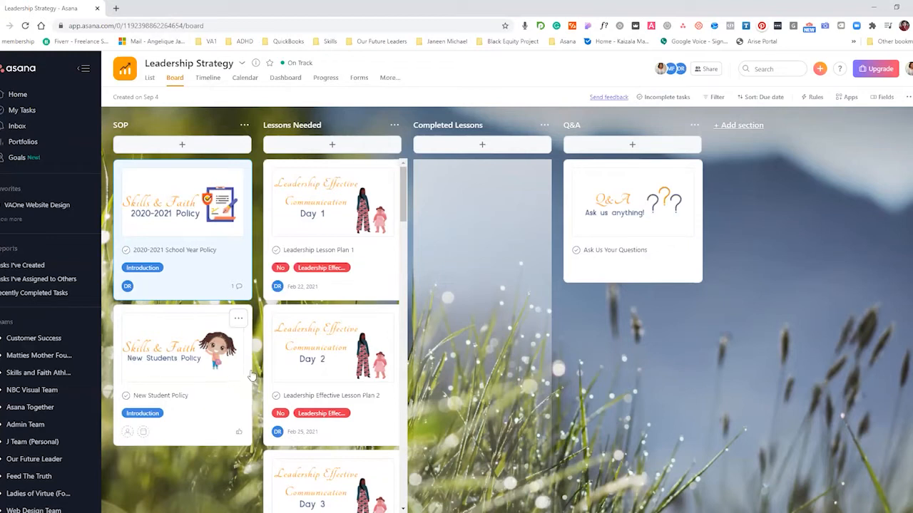
Open the Leadership Lesson Plan 1 task and review its fields and description.
left_click(365, 266)
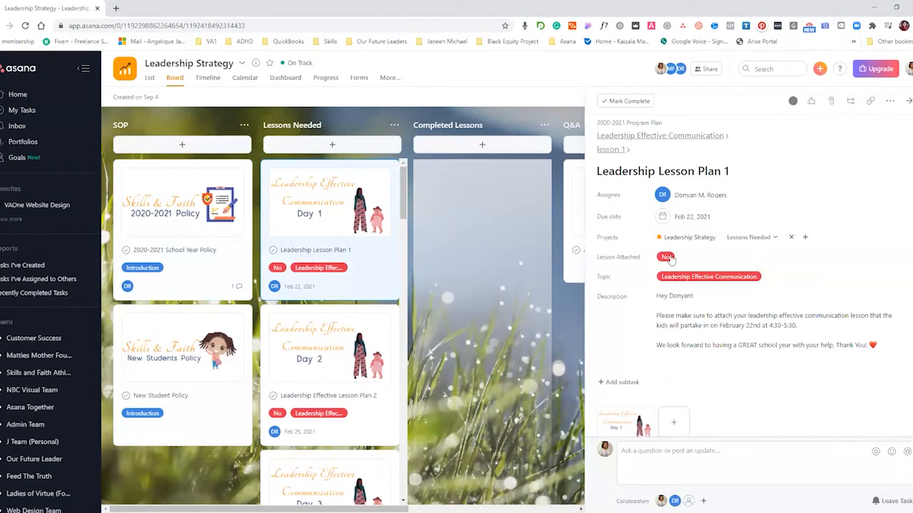
scroll(642, 383, "down", 1)
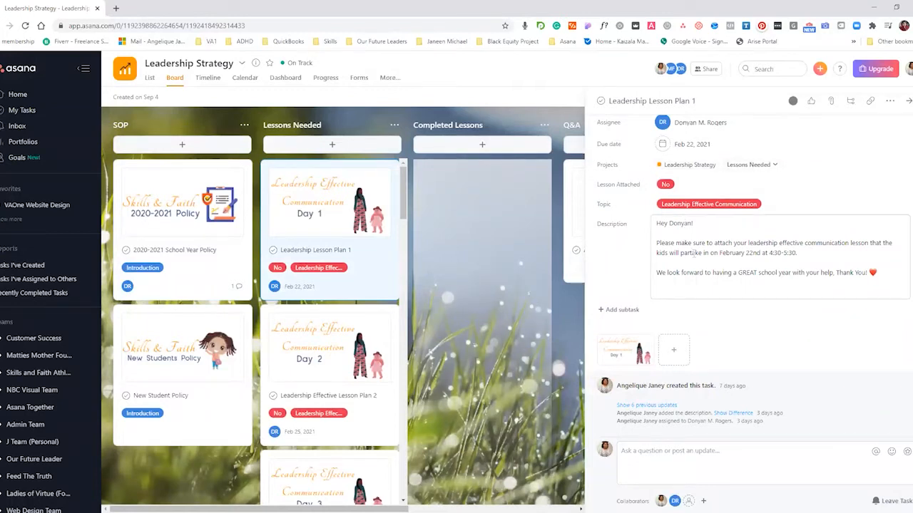
scroll(704, 253, "up", 1)
scroll(382, 228, "down", 2)
Look through all the lesson cards in the Lessons Needed section, down to the end-of-year one and back.
scroll(381, 228, "down", 20)
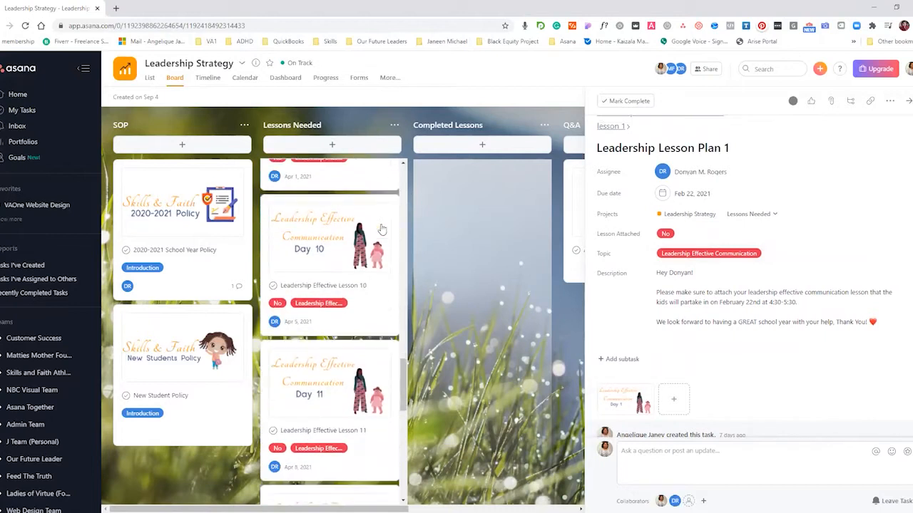
scroll(381, 228, "down", 12)
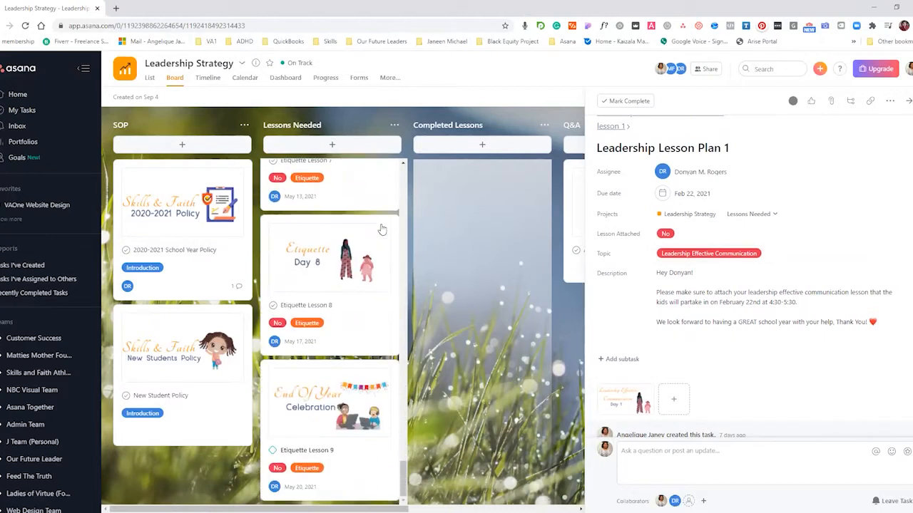
scroll(381, 229, "up", 10)
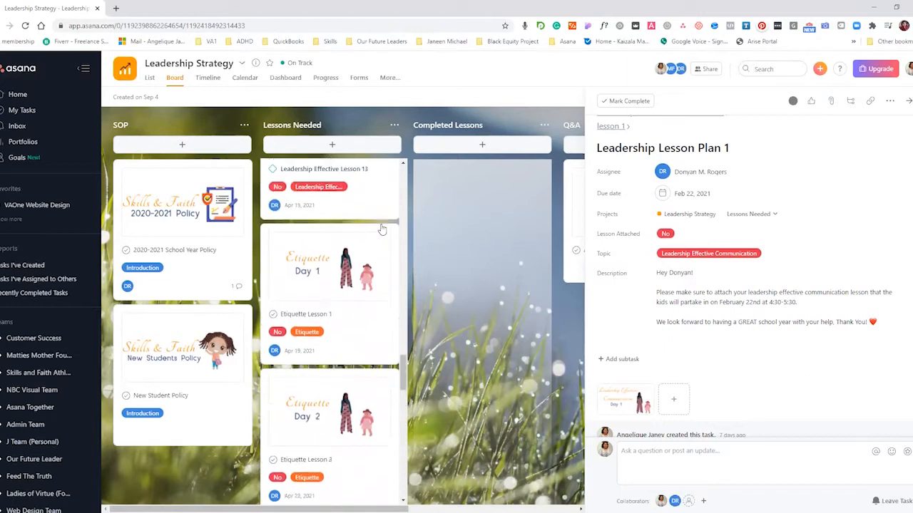
scroll(381, 228, "up", 15)
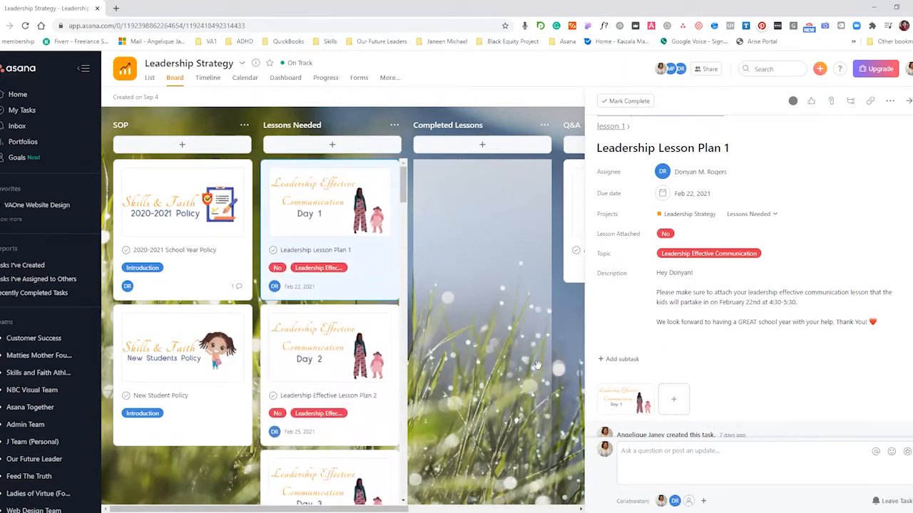
left_click(831, 101)
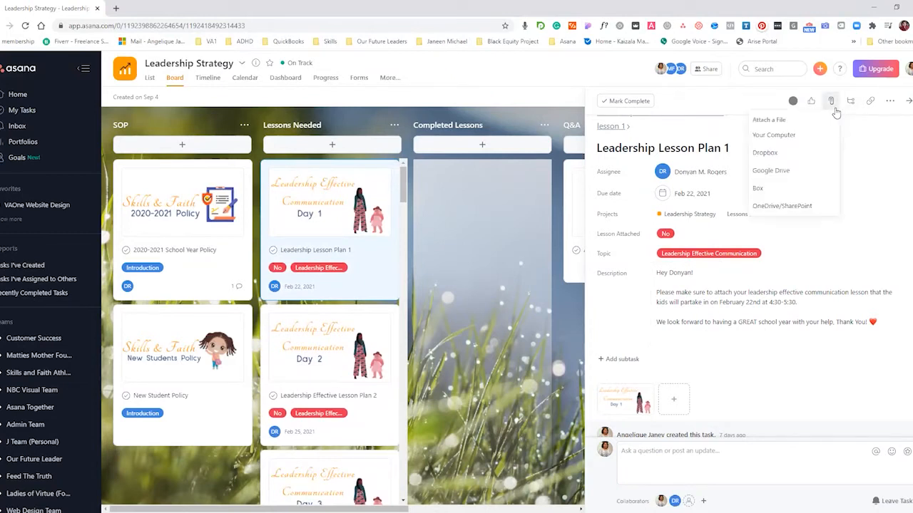
left_click(801, 137)
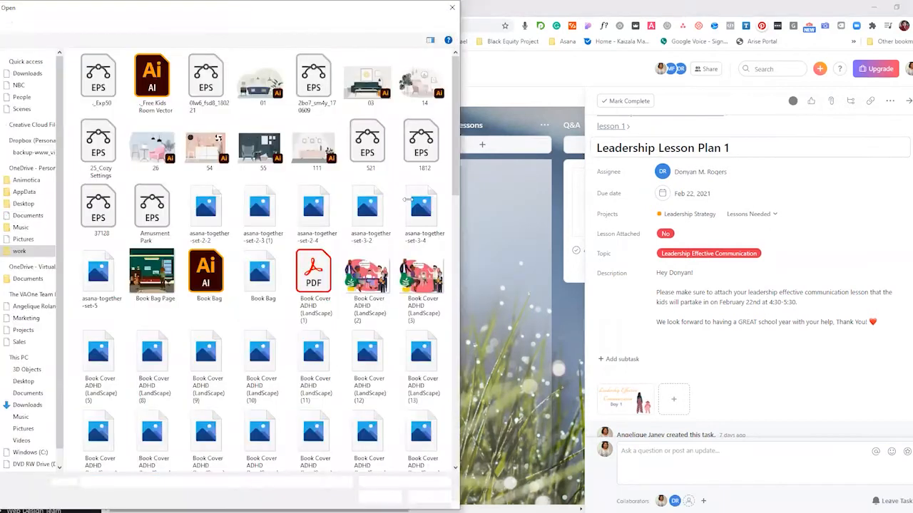
left_click(453, 9)
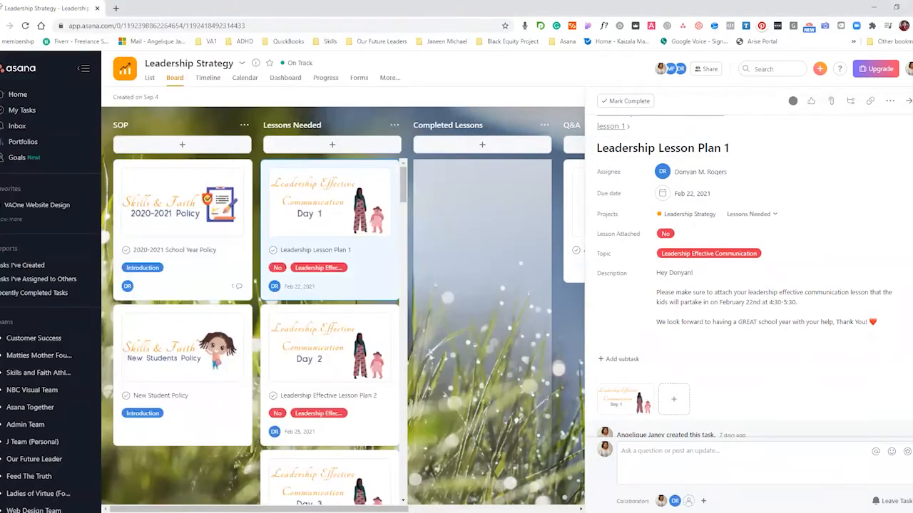
Attach the Google Drive document "Lesson Plan for Day 1: Introduction" to the Leadership Lesson Plan 1 task, finding it with "lesson".
left_click(830, 100)
left_click(789, 169)
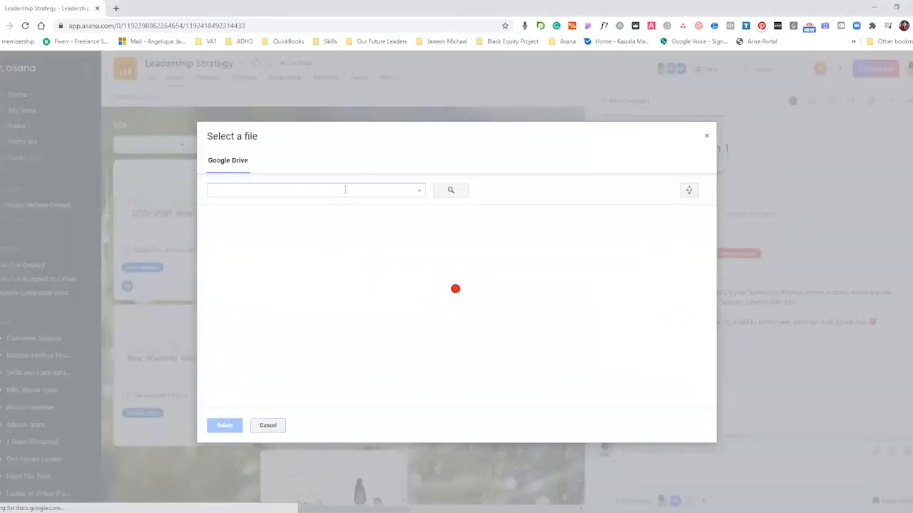
left_click(345, 190)
type("lesson")
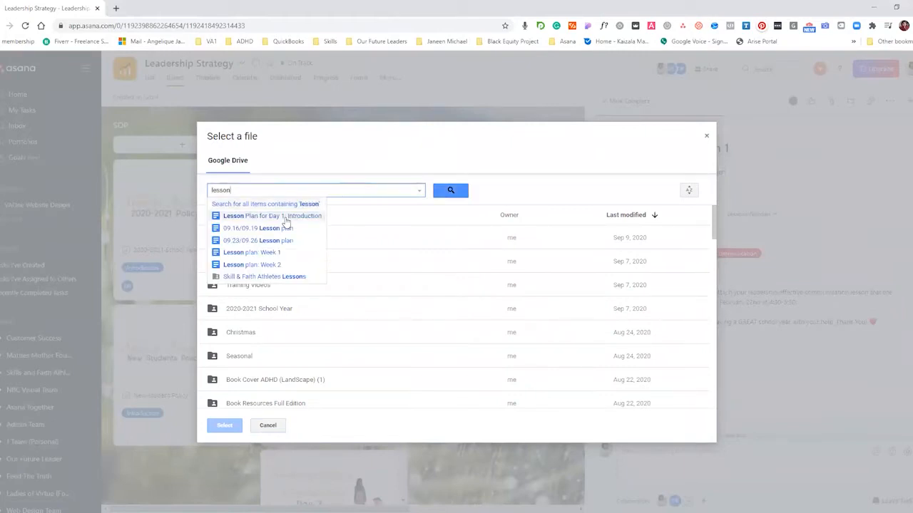
left_click(283, 221)
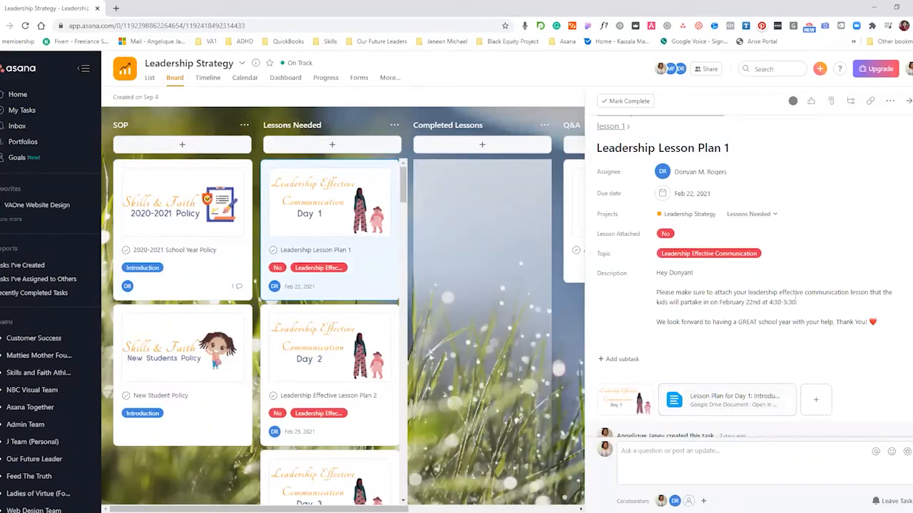
Examine the available attachment sources, the attached lesson plan and the comment area of the Leadership Lesson Plan 1 task.
left_click(831, 101)
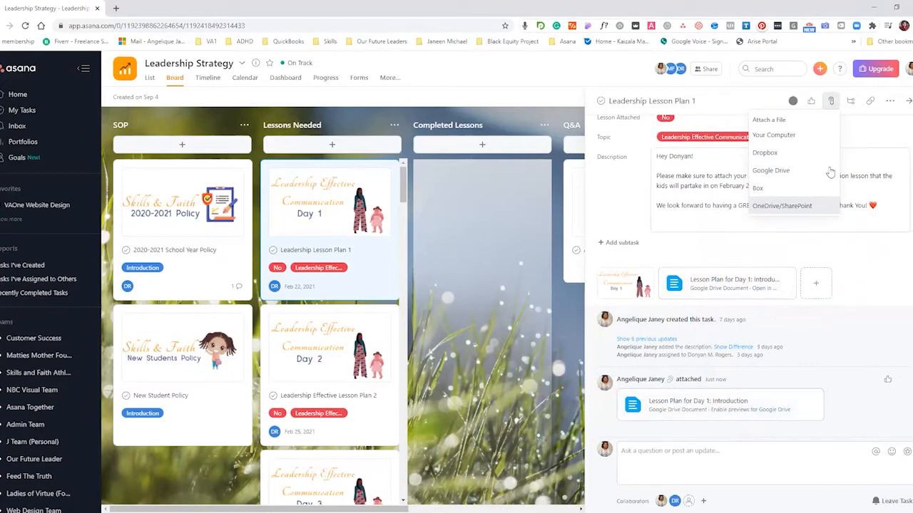
left_click(855, 220)
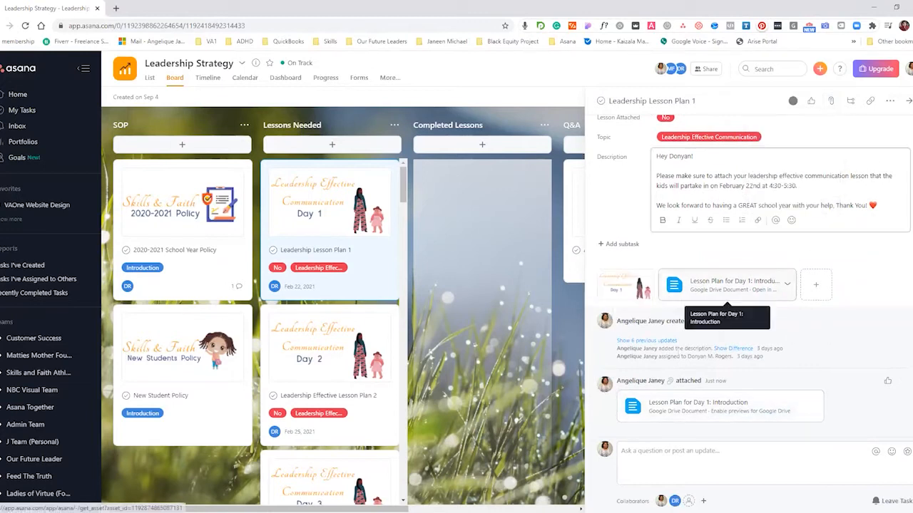
scroll(687, 385, "up", 2)
scroll(690, 385, "down", 2)
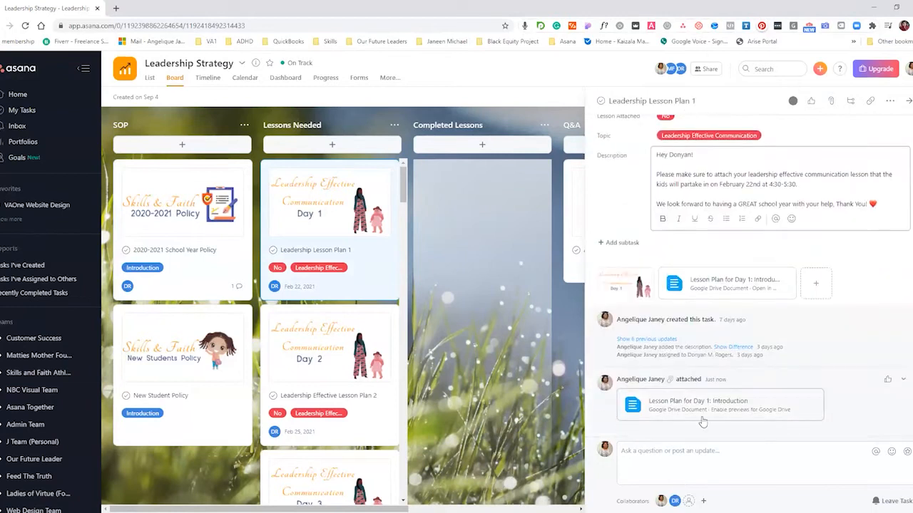
left_click(649, 447)
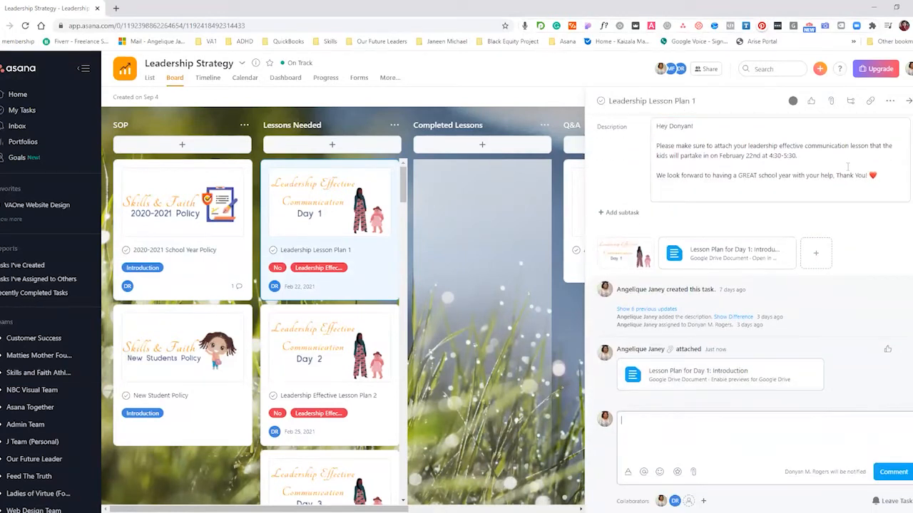
scroll(825, 378, "up", 3)
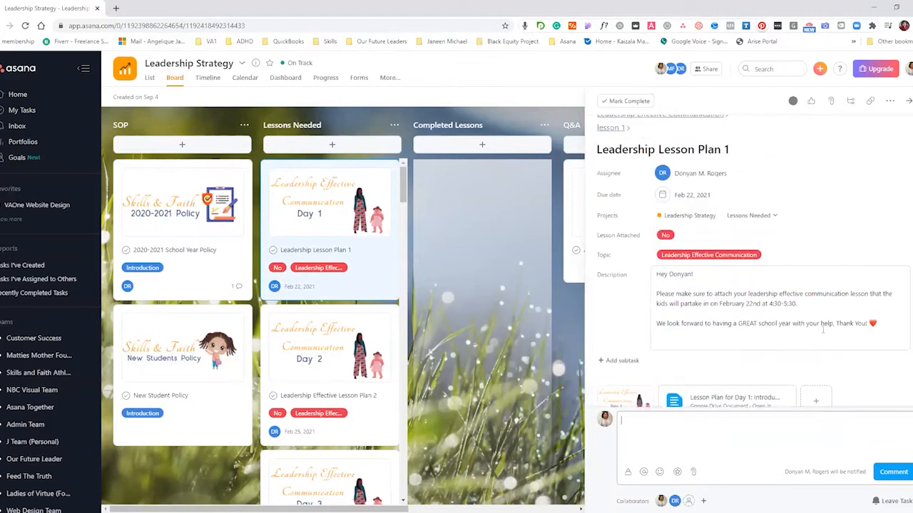
scroll(697, 317, "down", 4)
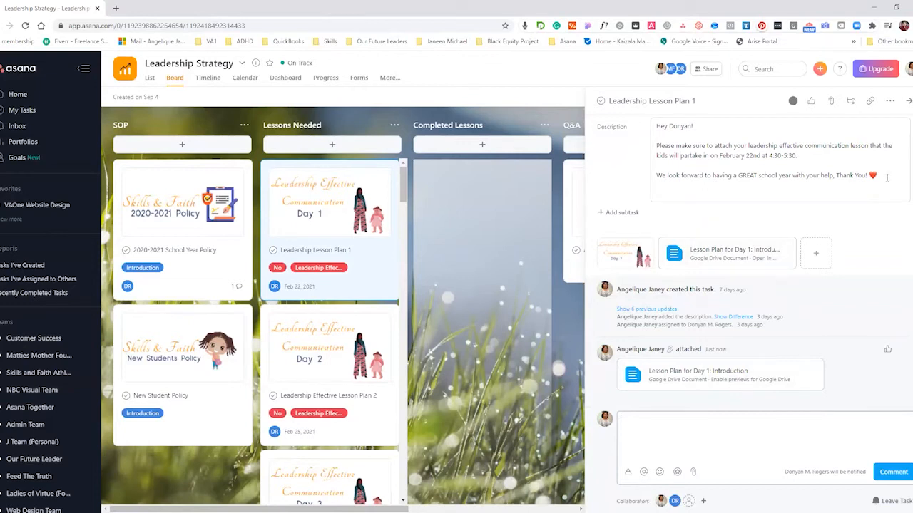
Remove the exclamation mark and heart after "Thank You" in the task description and add a dashed separator line followed by an empty line.
left_click(756, 167)
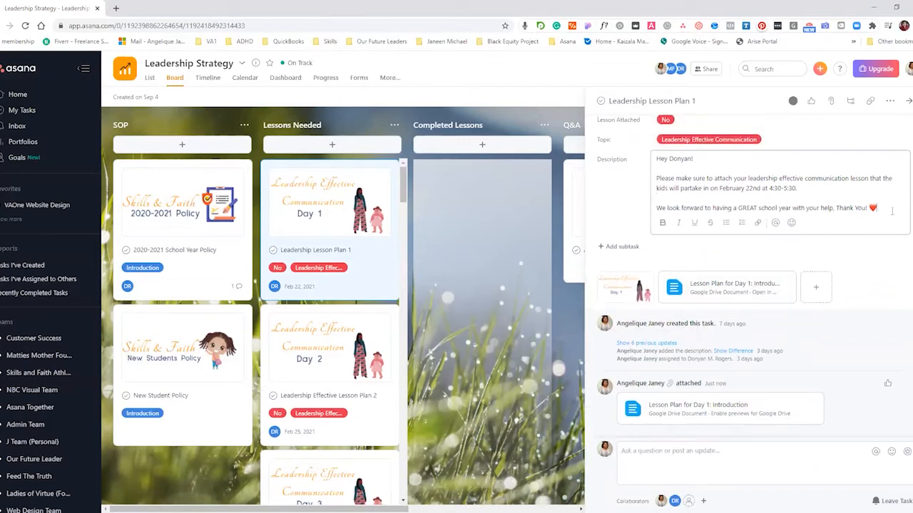
key("Return")
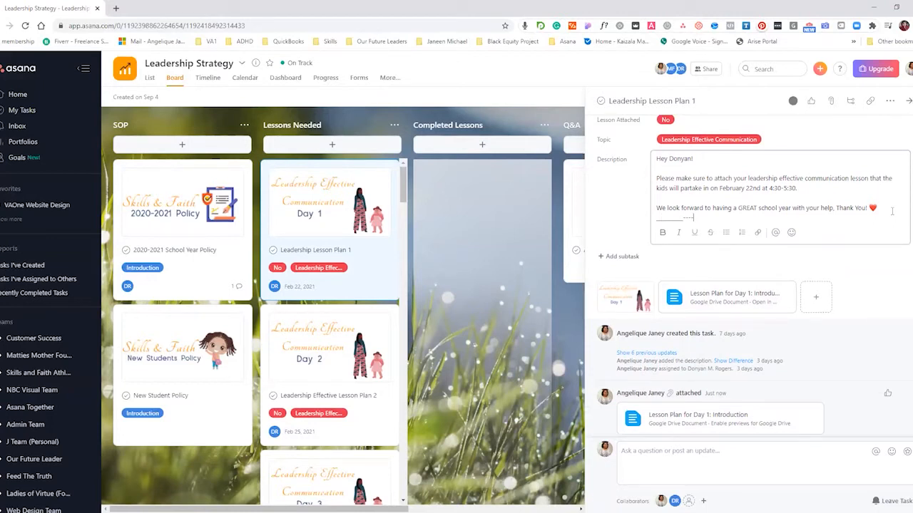
key("BackSpace")
key("BackSpace")
key("BackSpace")
key("BackSpace")
key("BackSpace")
key("BackSpace")
key("BackSpace")
key("BackSpace")
key("BackSpace")
key("BackSpace")
key("BackSpace")
key("BackSpace")
key("BackSpace")
key("BackSpace")
key("BackSpace")
key("BackSpace")
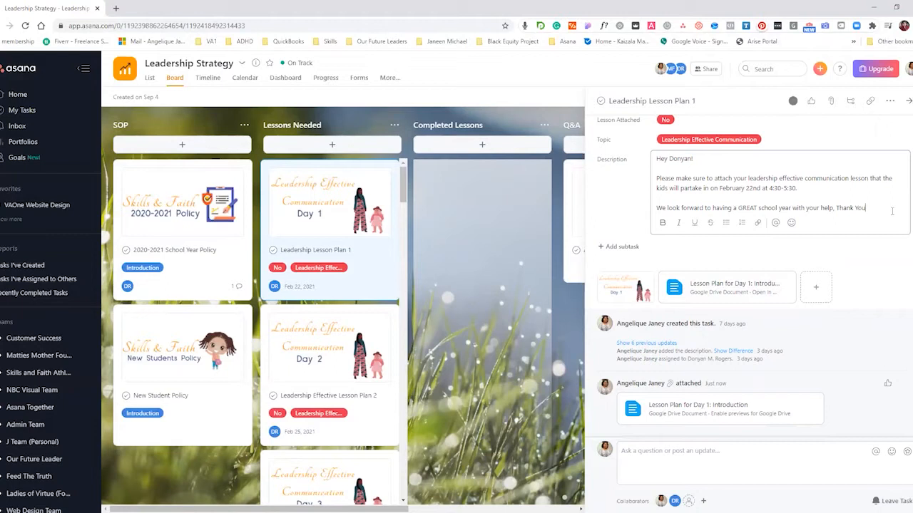
key("Return")
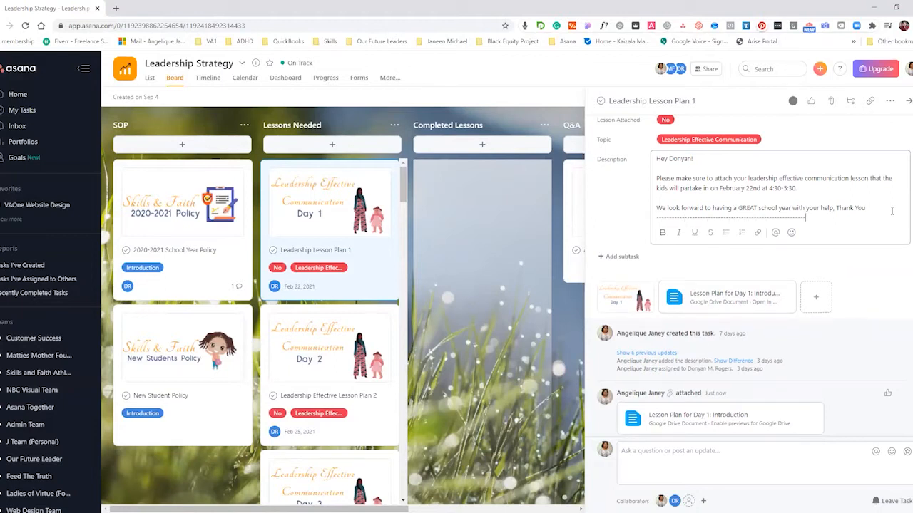
key("Return")
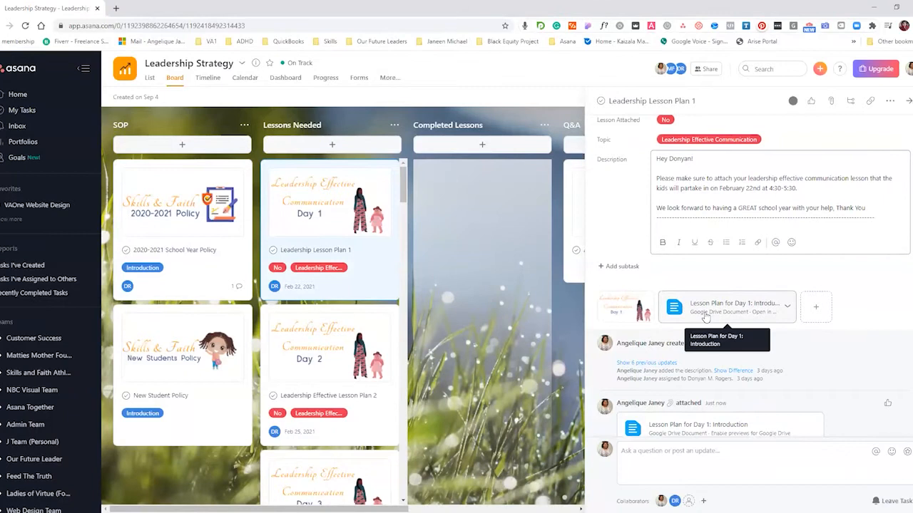
Look over the Leadership Lesson Plan 1 task's fields, edited description and attachments.
scroll(705, 316, "down", 1)
scroll(717, 401, "up", 3)
scroll(720, 401, "up", 1)
scroll(720, 402, "down", 3)
scroll(720, 402, "up", 3)
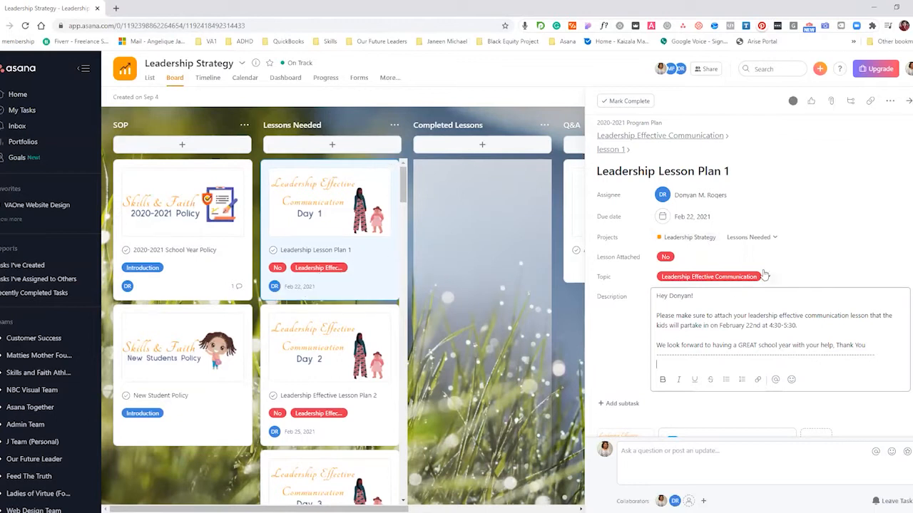
scroll(721, 328, "down", 1)
scroll(722, 328, "down", 2)
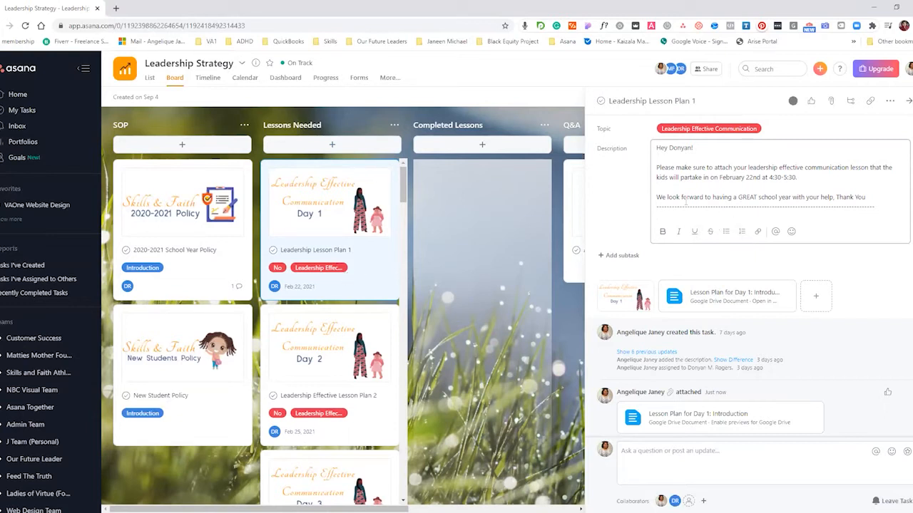
Look through the Lessons Needed column from the Leadership Effective Communication lesson cards down to the first Etiquette lessons.
scroll(341, 302, "down", 2)
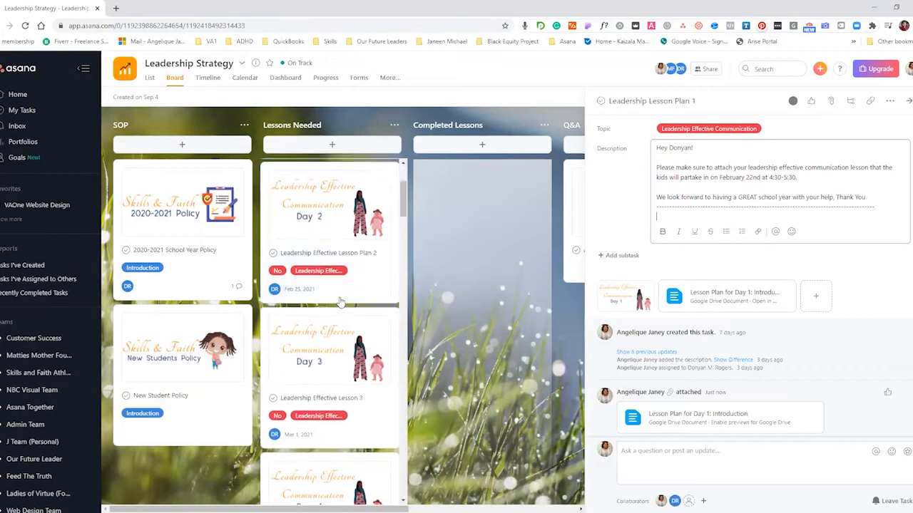
scroll(341, 303, "down", 12)
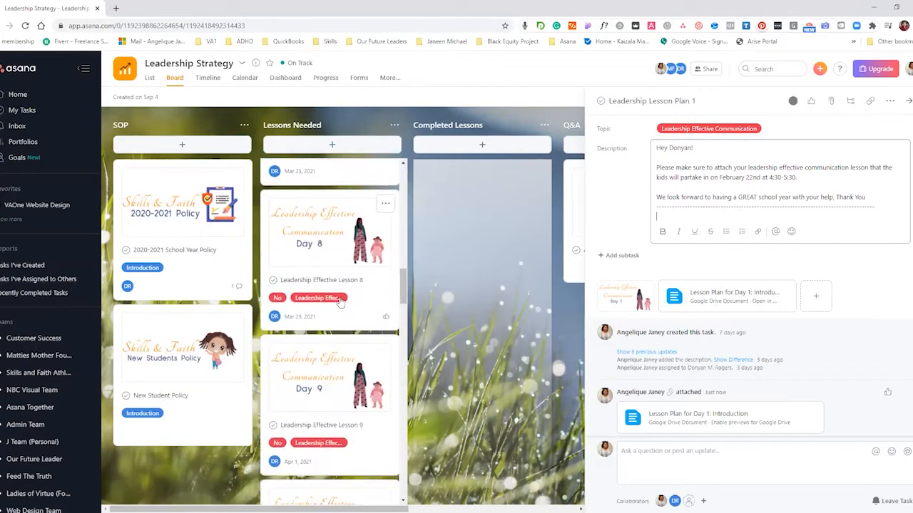
scroll(777, 249, "up", 3)
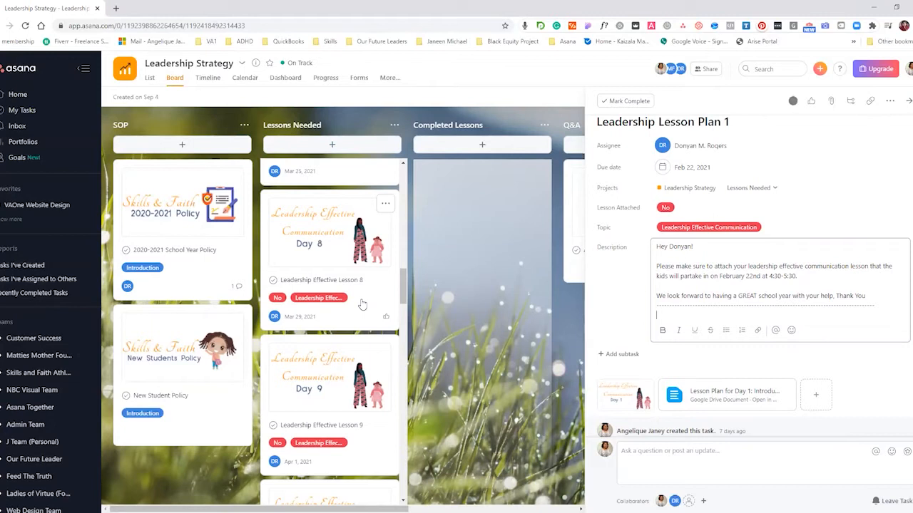
scroll(362, 305, "down", 5)
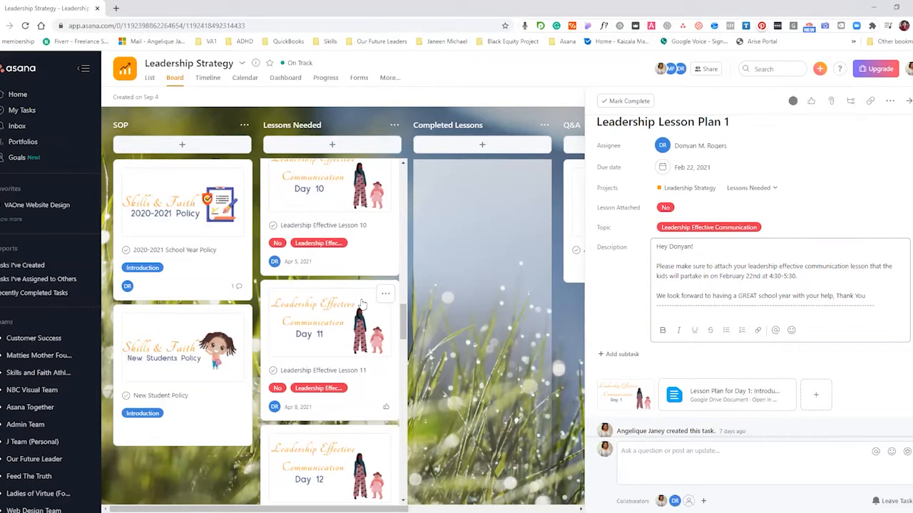
scroll(368, 375, "down", 4)
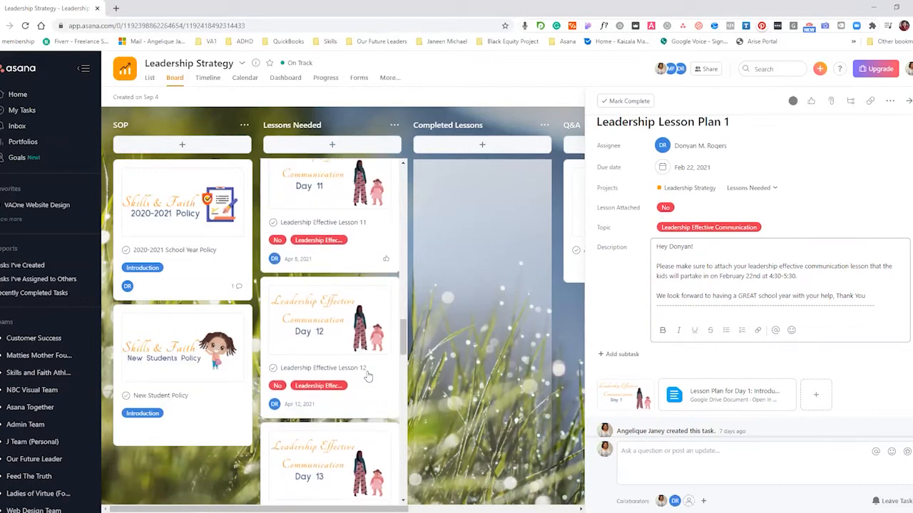
scroll(368, 376, "down", 1)
scroll(368, 377, "down", 4)
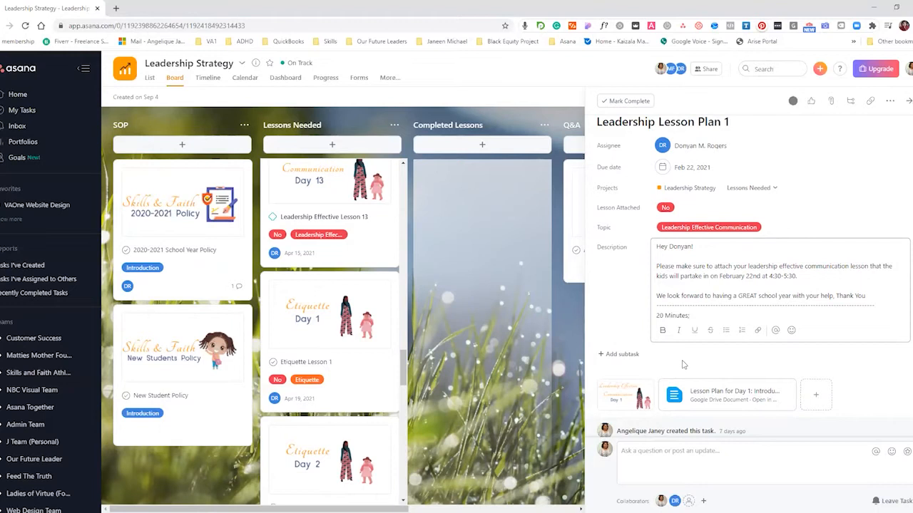
Add the line "30 Minutes;" below the dashed separator in the Leadership Lesson Plan 1 description.
type(":")
key("BackSpace")
type("3")
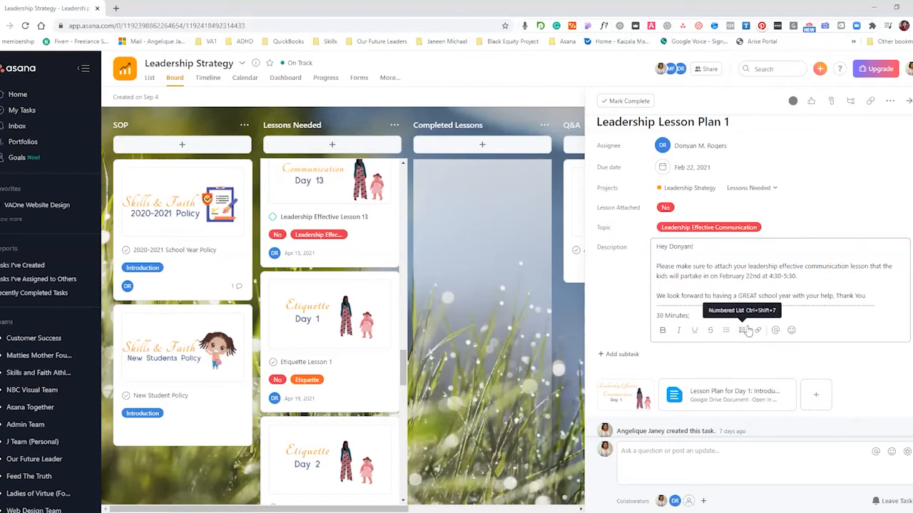
Look over the Leadership Lesson Plan 1 task's attachments and activity, and the Etiquette lesson cards in the Lessons Needed column.
scroll(756, 320, "down", 1)
scroll(760, 314, "down", 2)
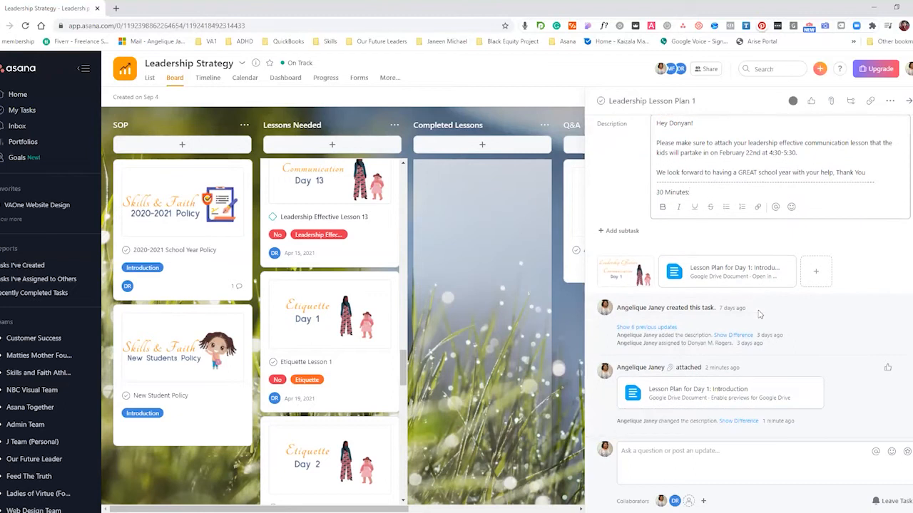
scroll(759, 314, "up", 4)
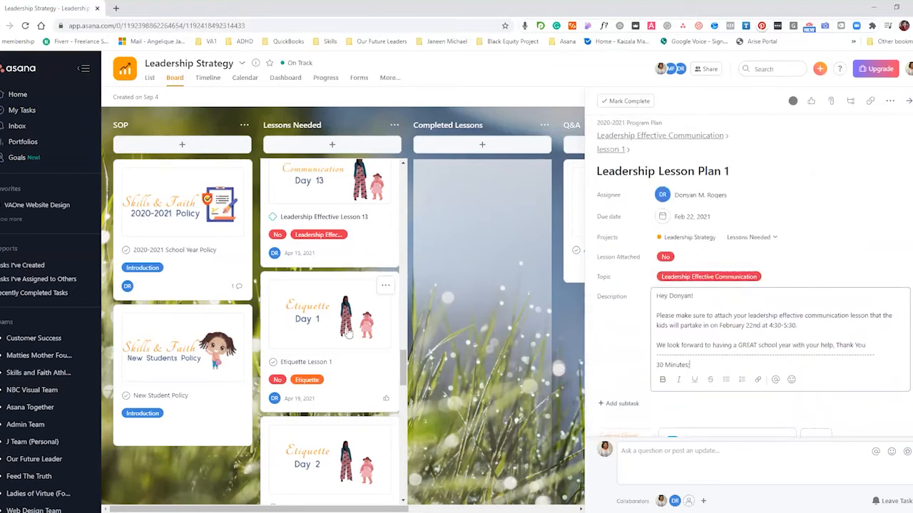
scroll(349, 399, "down", 7)
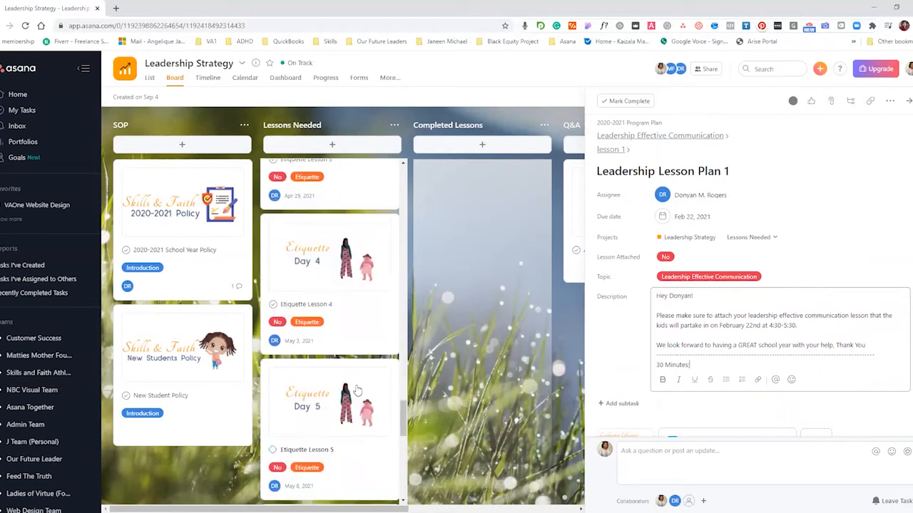
scroll(358, 390, "up", 3)
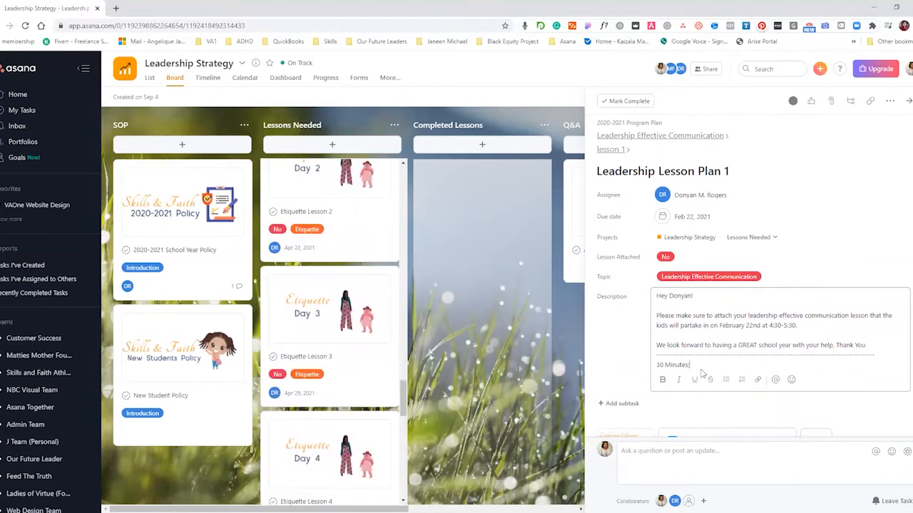
Remove the "30 Minutes;" line from the description and delete the "Lesson Plan for Day 1: Introduction" attachment from the task.
triple_click(659, 365)
key("BackSpace")
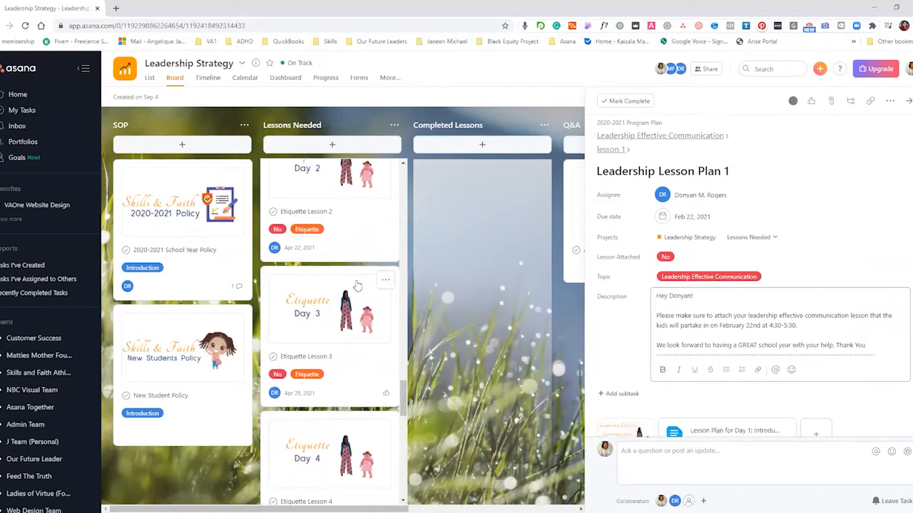
scroll(713, 343, "down", 2)
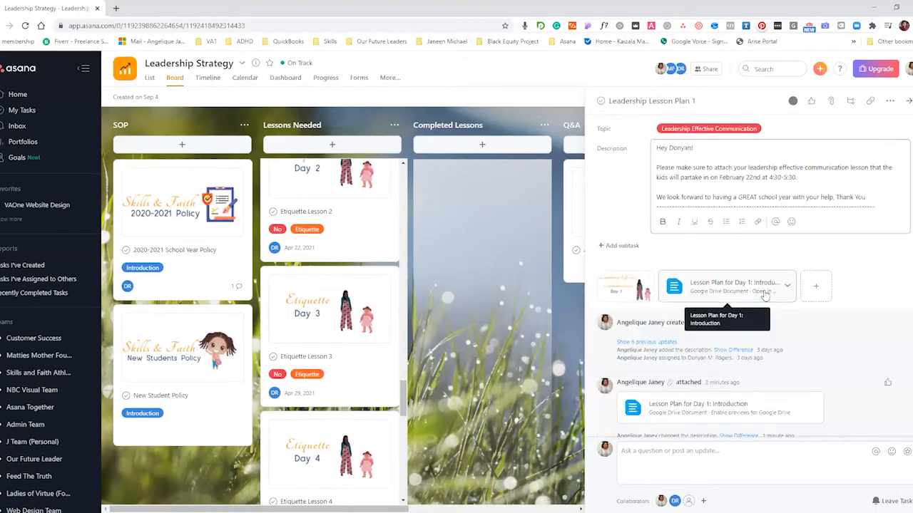
left_click(786, 285)
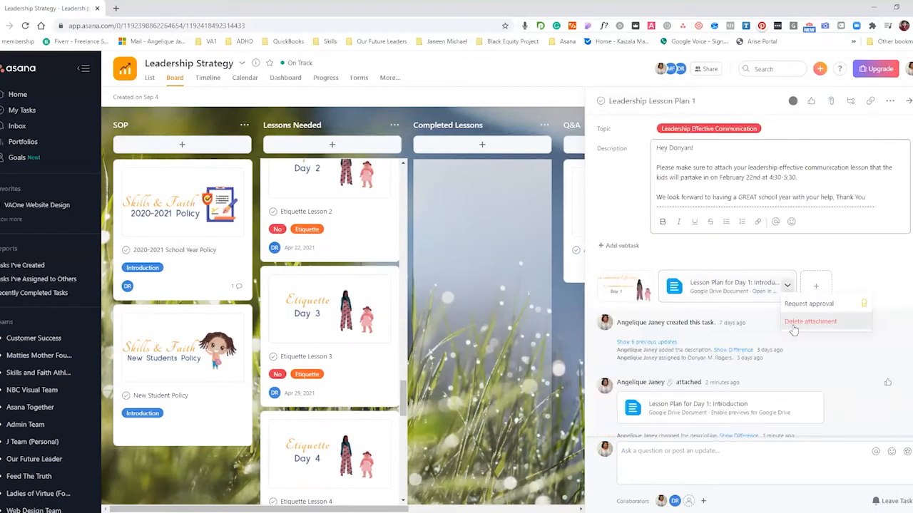
left_click(793, 326)
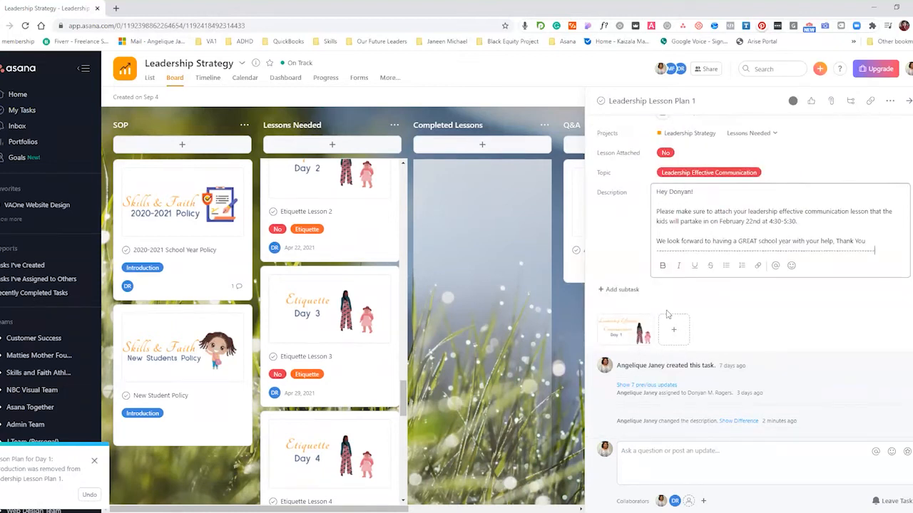
scroll(827, 214, "up", 3)
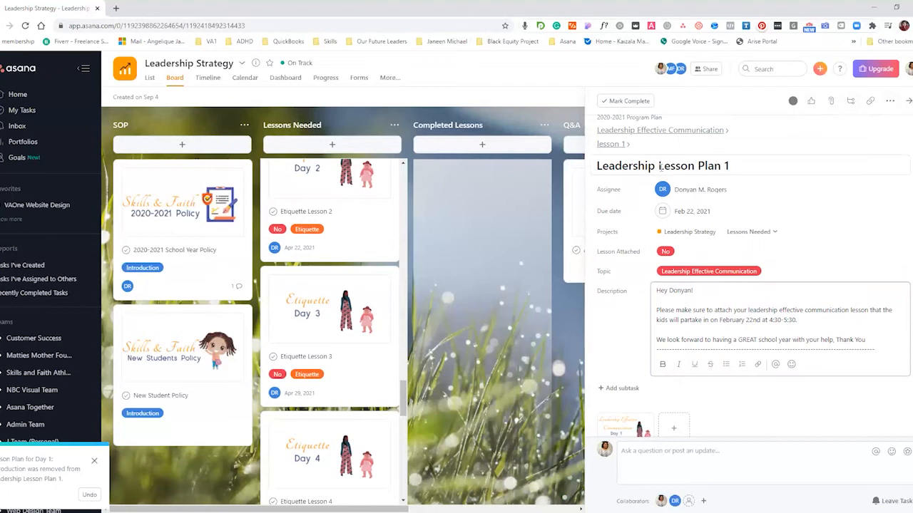
left_click(810, 102)
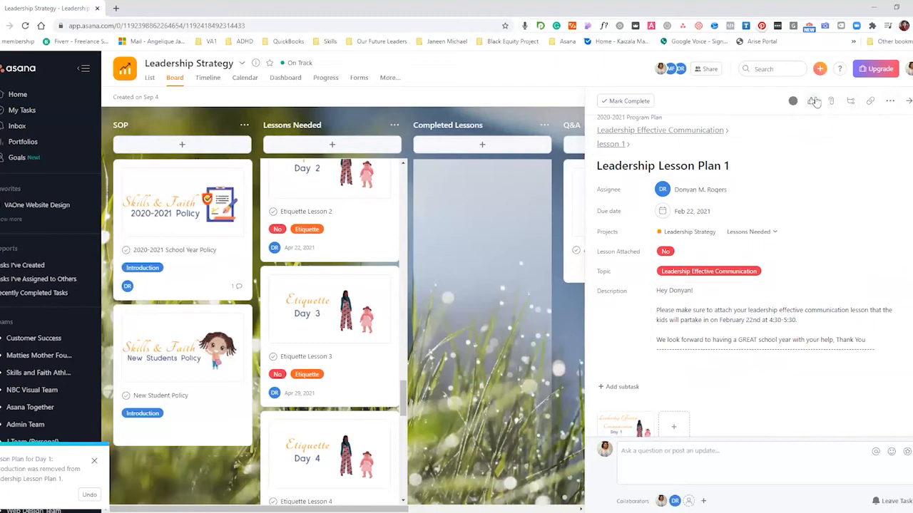
left_click(812, 105)
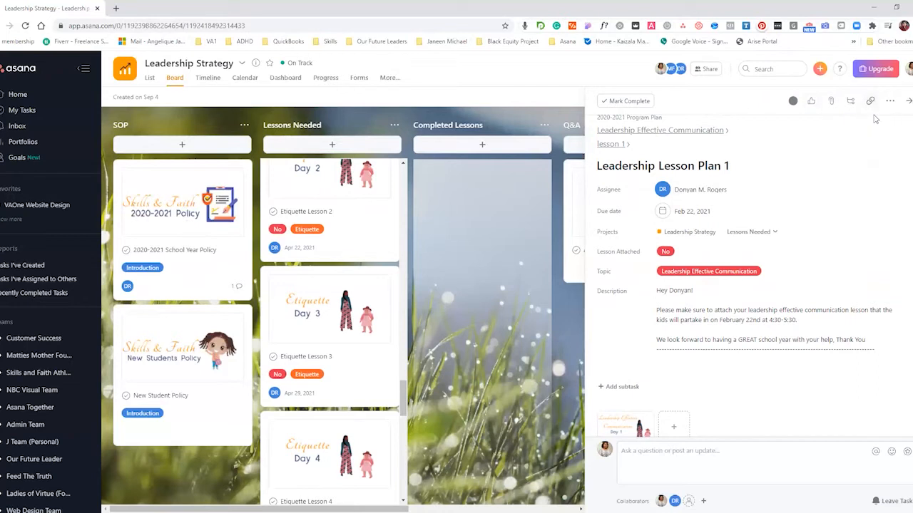
Try setting Lesson Attached to Yes on the Leadership Lesson Plan 1 task, and set it back to No.
left_click(686, 254)
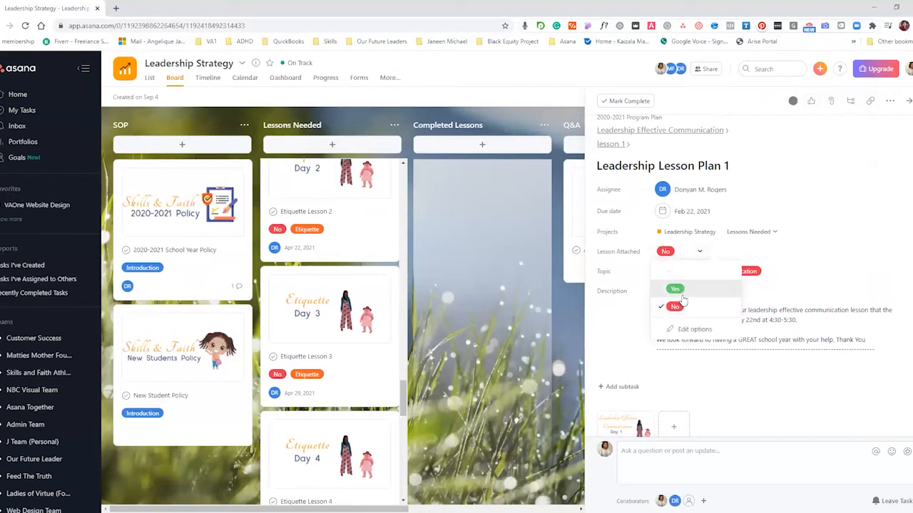
left_click(681, 291)
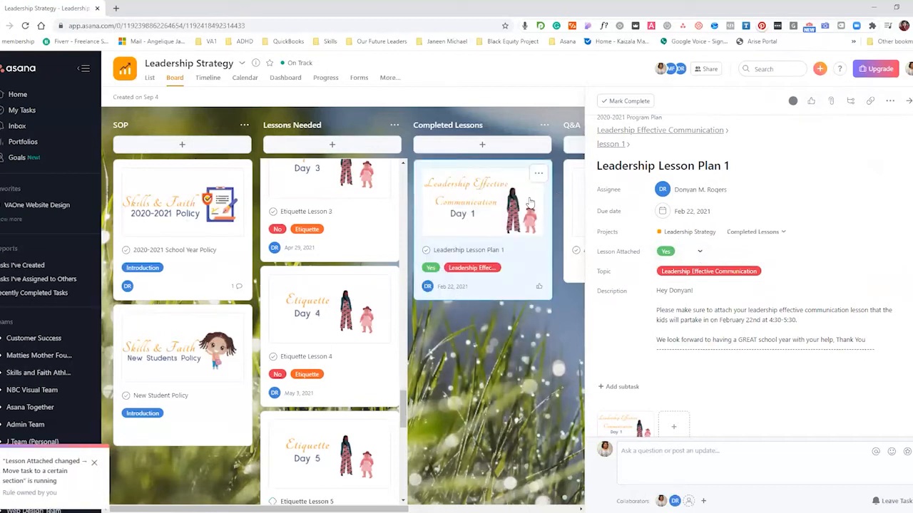
left_click(699, 252)
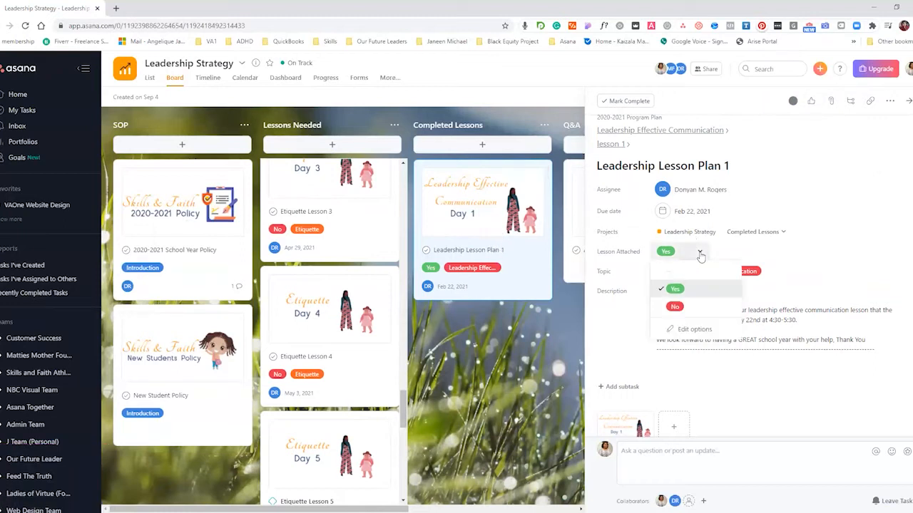
left_click(675, 307)
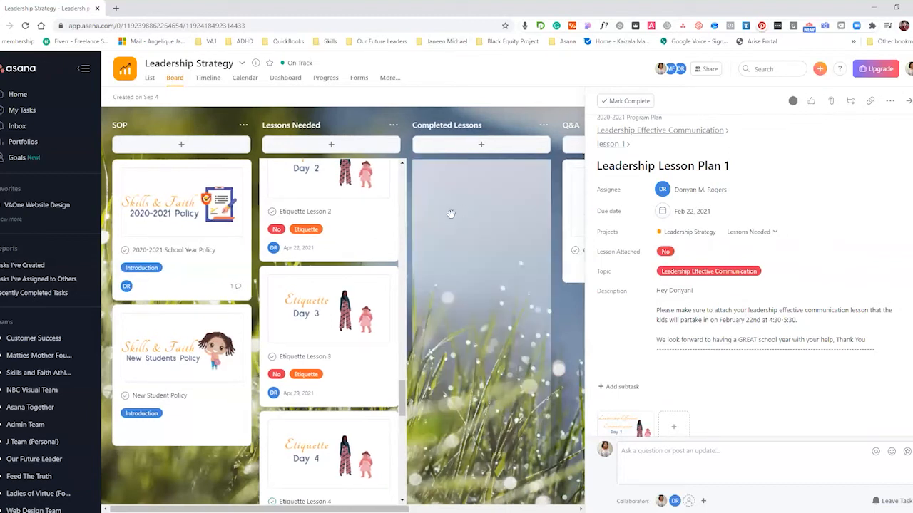
Return to the first card in the Lessons Needed column and close the Leadership Lesson Plan 1 task details.
scroll(343, 237, "up", 5)
scroll(343, 238, "up", 20)
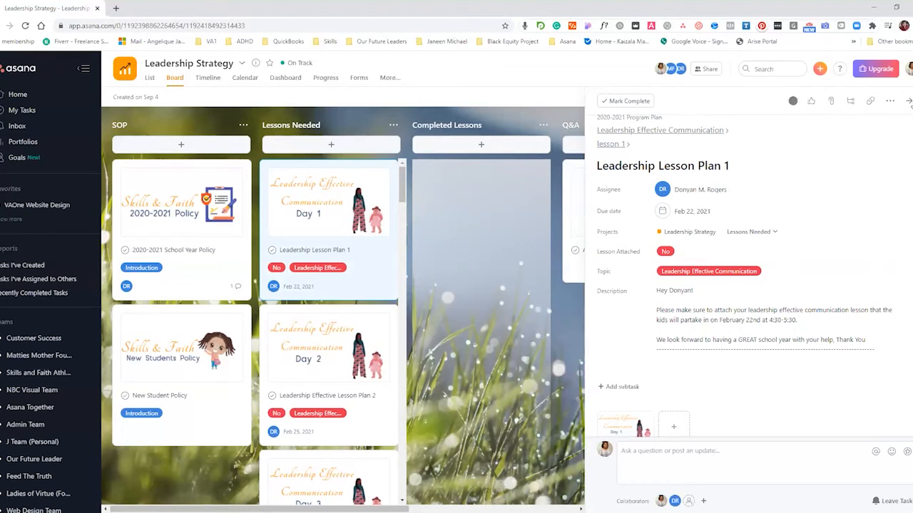
left_click(908, 101)
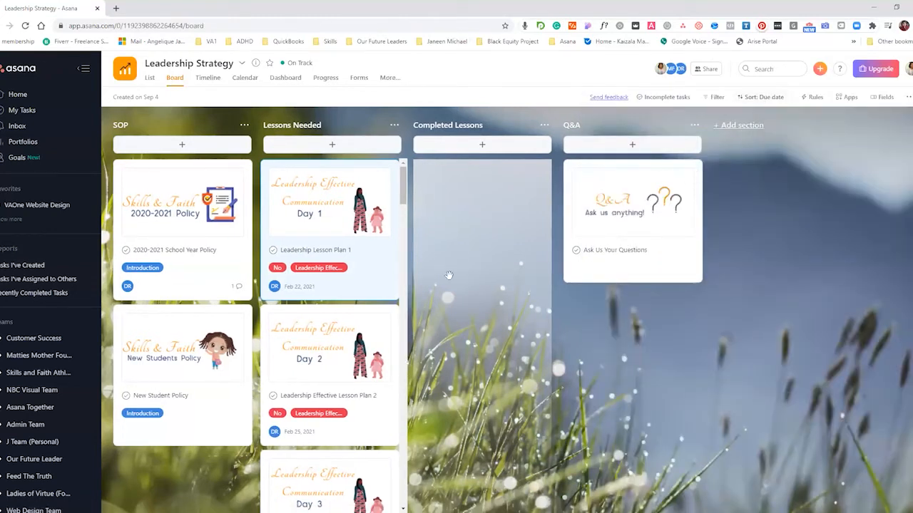
Open the Ask Us Your Questions task in the Q&A section and add the subtask "ask your question here?".
left_click(627, 263)
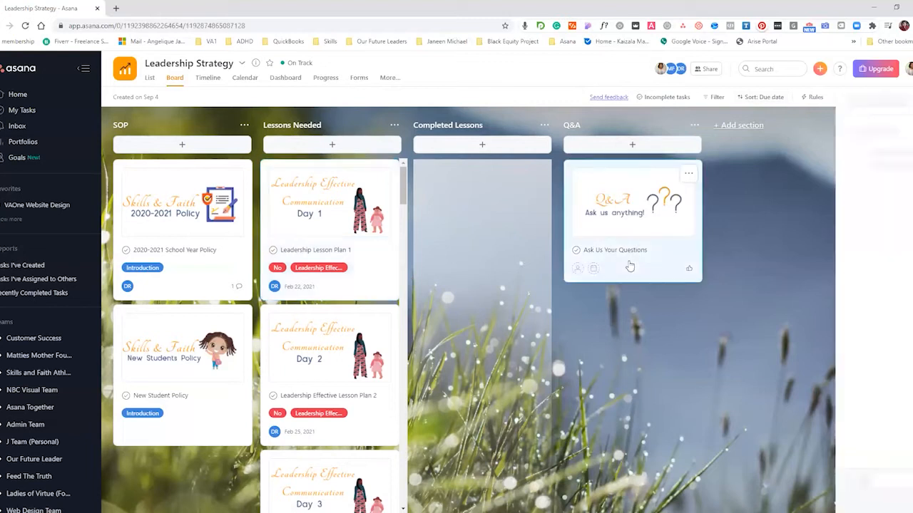
scroll(705, 317, "down", 1)
left_click(628, 328)
type("a")
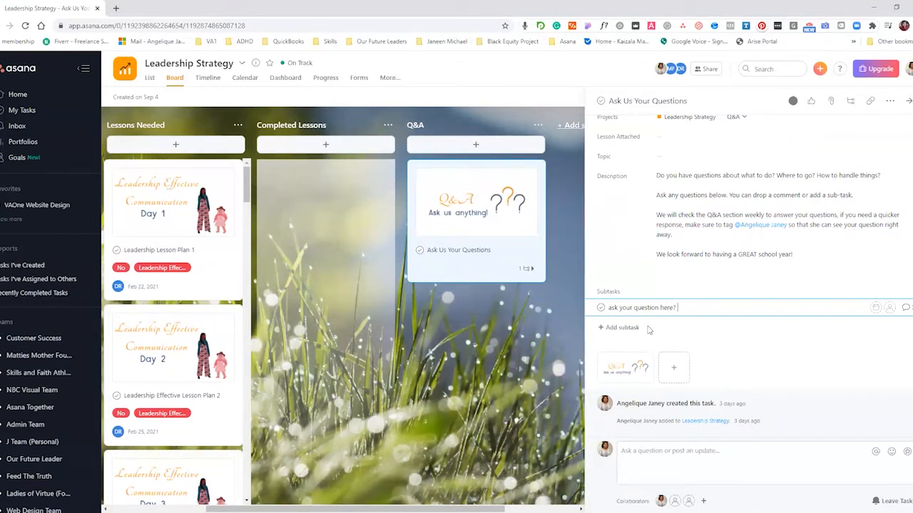
Assign the "ask your question here?" subtask to yourself and set its due date to September 16, 2020.
left_click(889, 307)
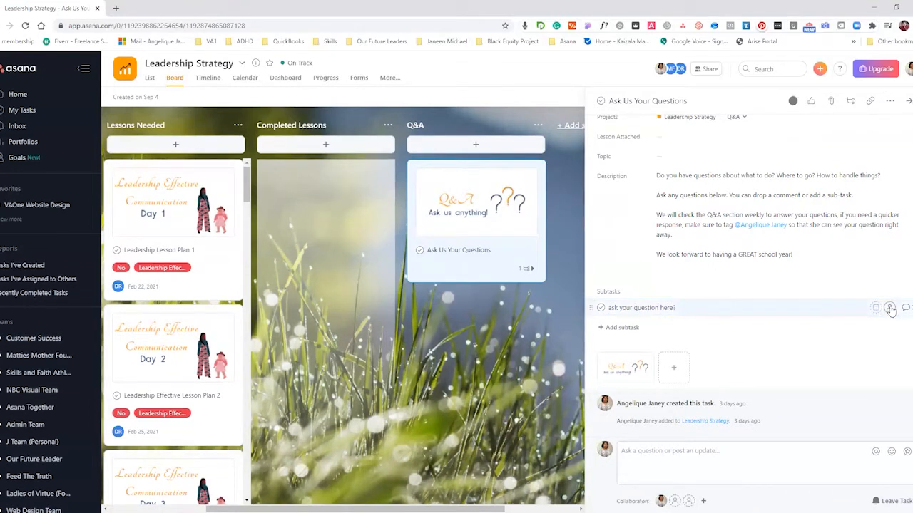
left_click(871, 344)
left_click(876, 307)
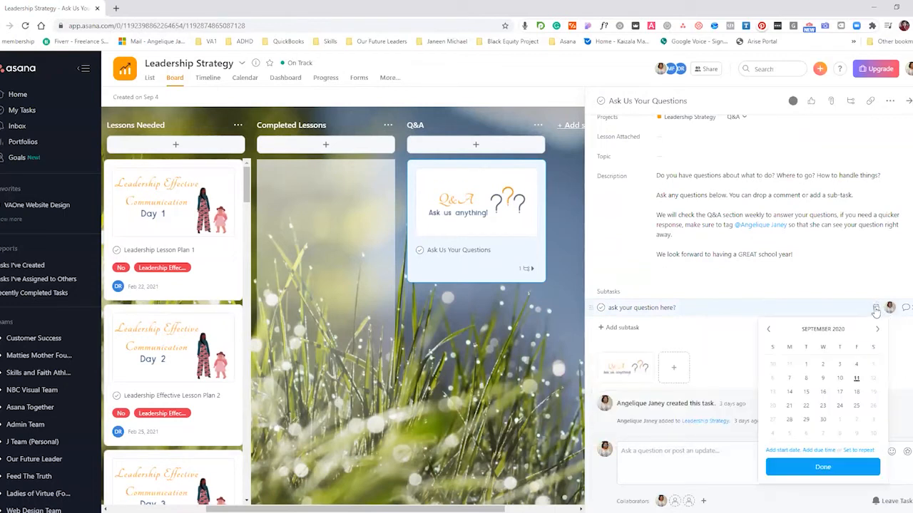
left_click(822, 392)
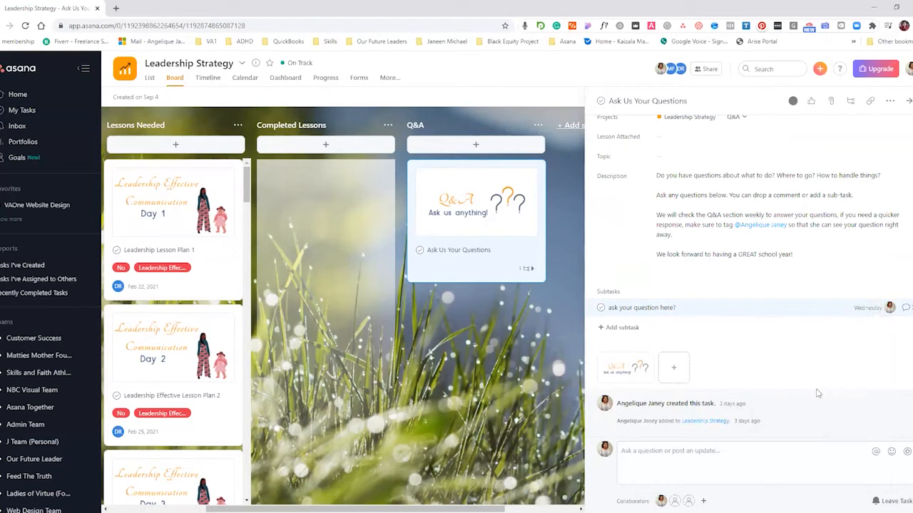
Give the question subtask a due time of 10:00pm, change its due date to September 11, 2020, and check the due date settings.
left_click(866, 308)
left_click(818, 448)
left_click(797, 248)
scroll(797, 325, "down", 10)
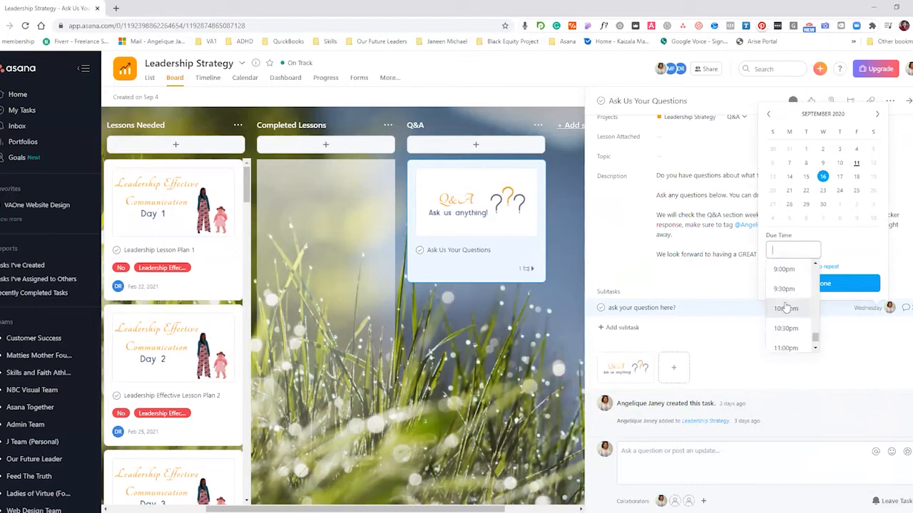
left_click(790, 308)
left_click(822, 190)
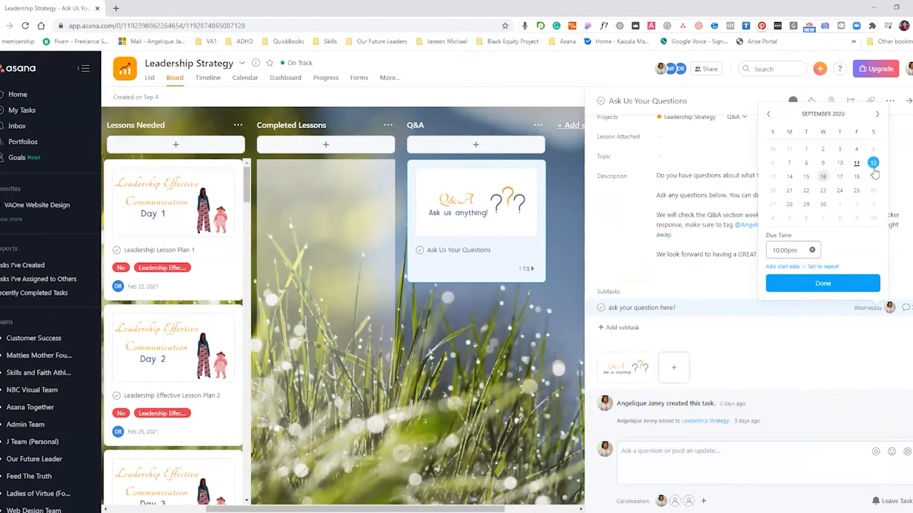
left_click(857, 166)
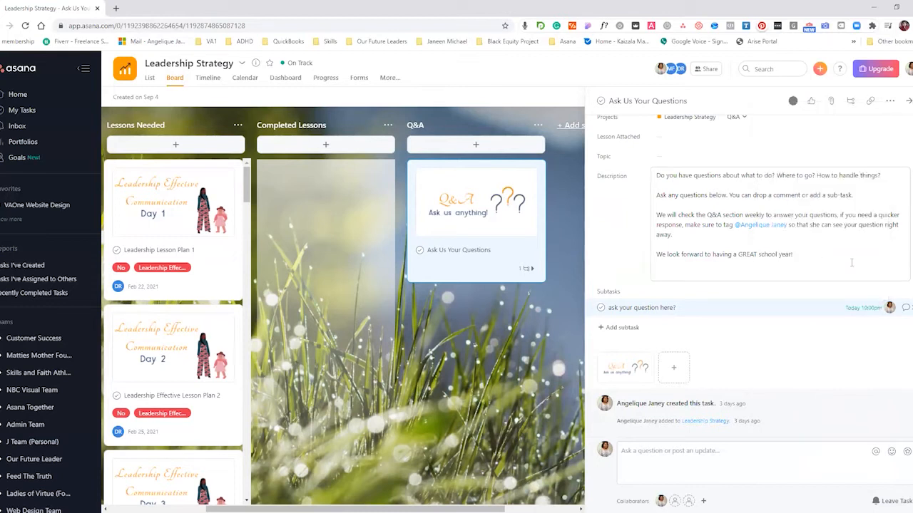
left_click(870, 306)
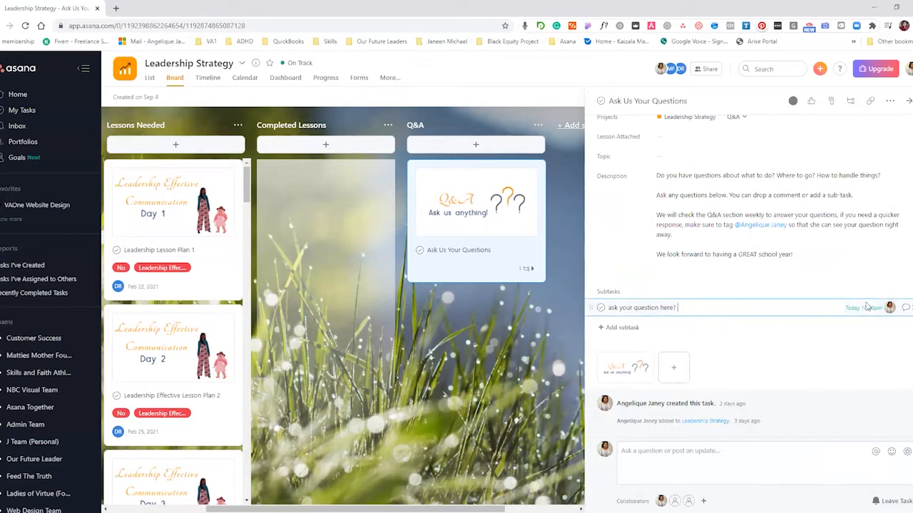
left_click(866, 308)
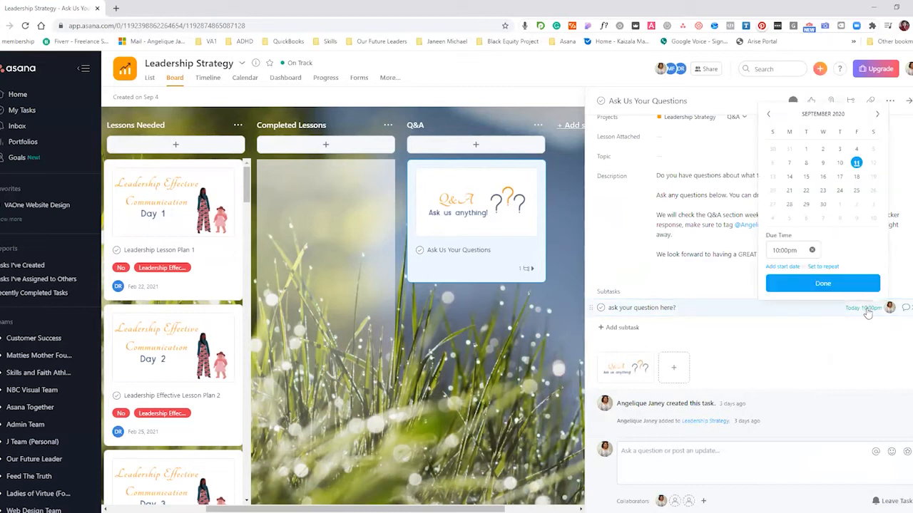
left_click(884, 330)
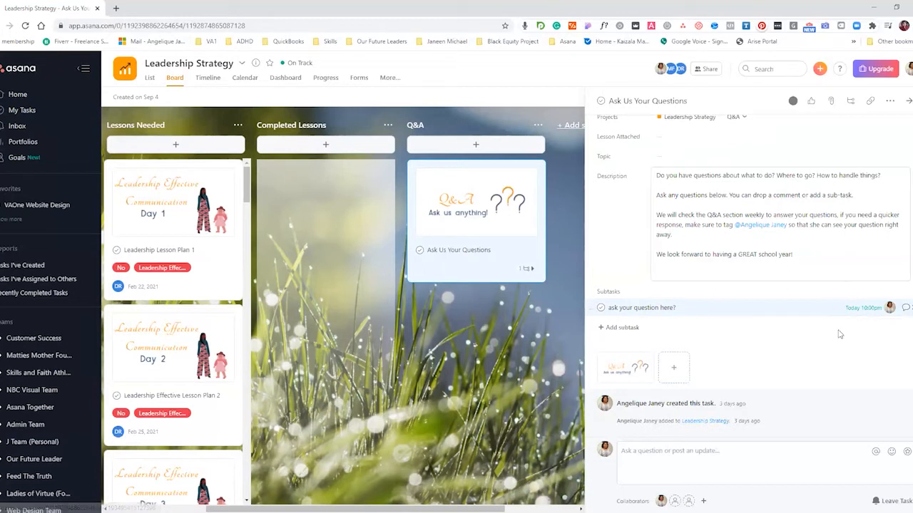
Open the "ask your question here?" subtask from Tasks Due Soon on the home page, check its additional actions, and close it.
left_click(20, 100)
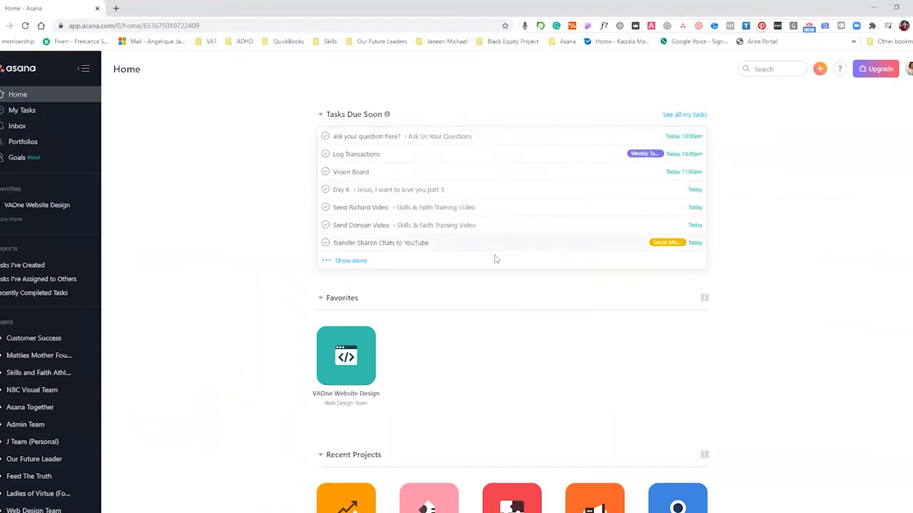
left_click(447, 137)
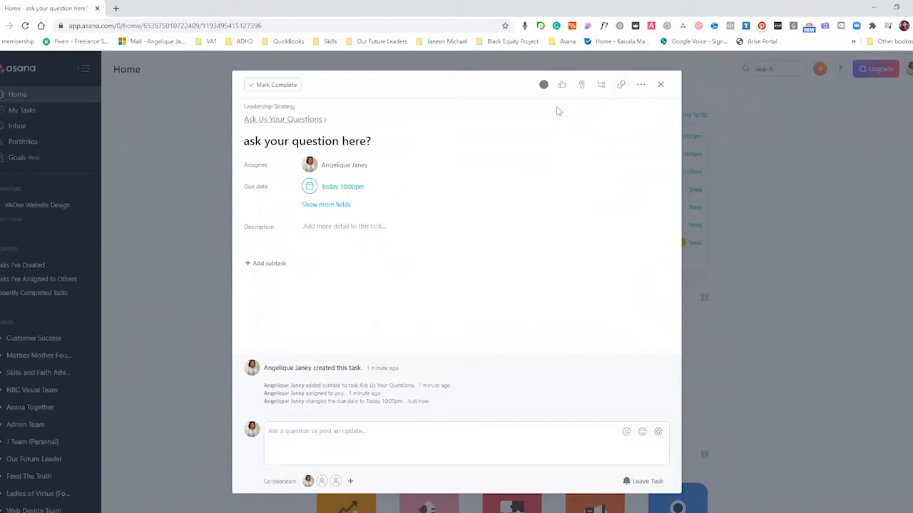
left_click(638, 91)
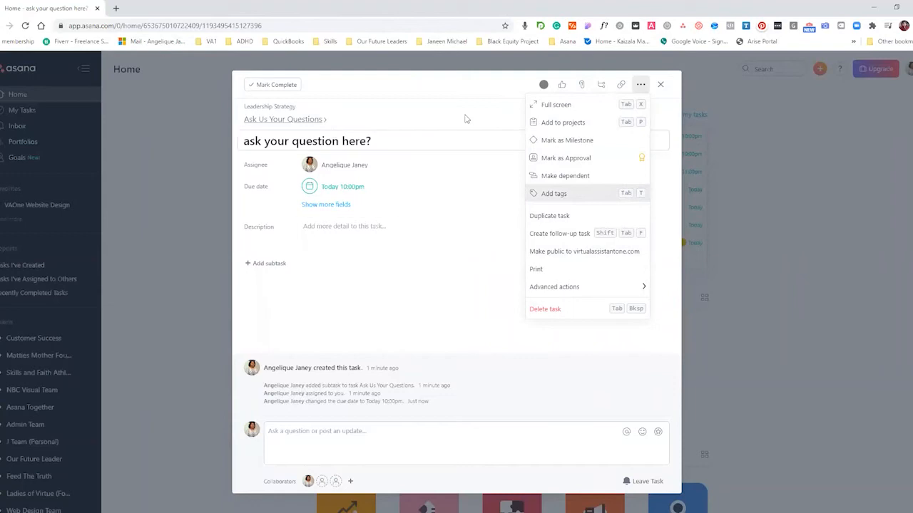
mouse_move(569, 287)
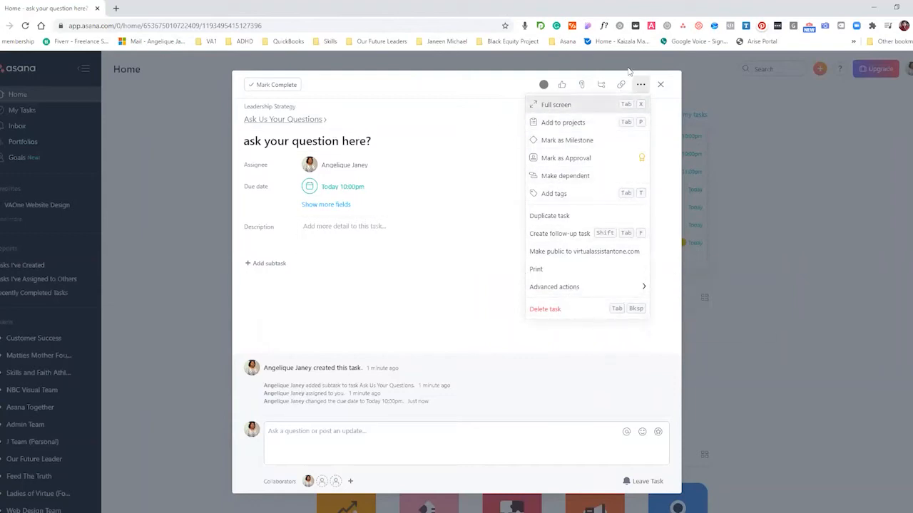
left_click(659, 84)
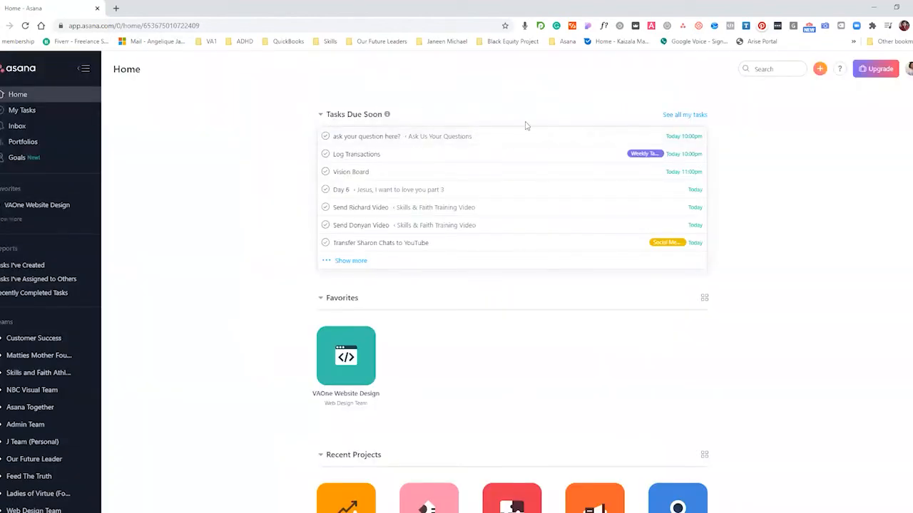
Go from the "ask your question here?" subtask to its parent task, review that task, and return to the Leadership Strategy project.
left_click(465, 140)
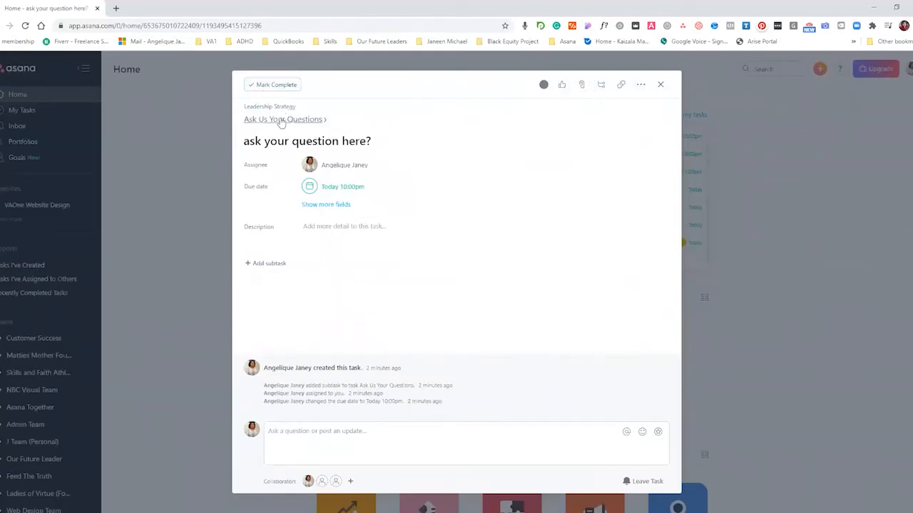
left_click(283, 119)
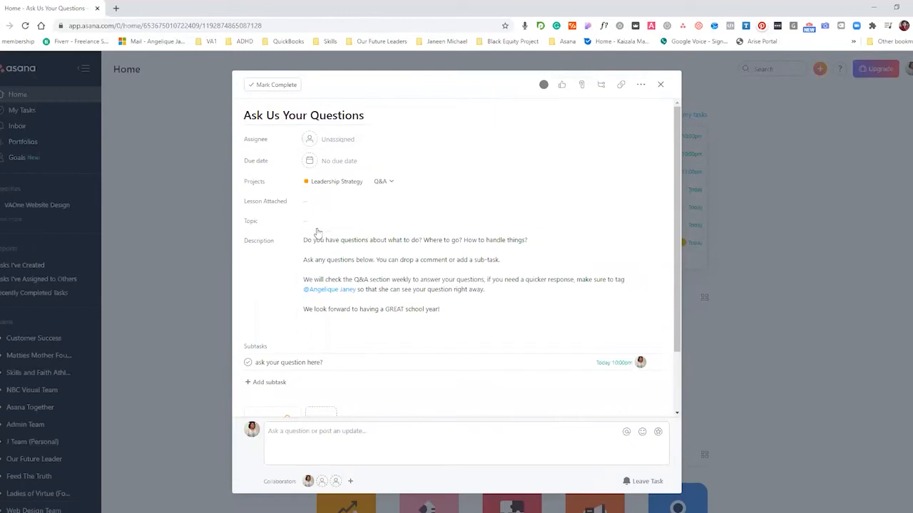
scroll(313, 239, "down", 1)
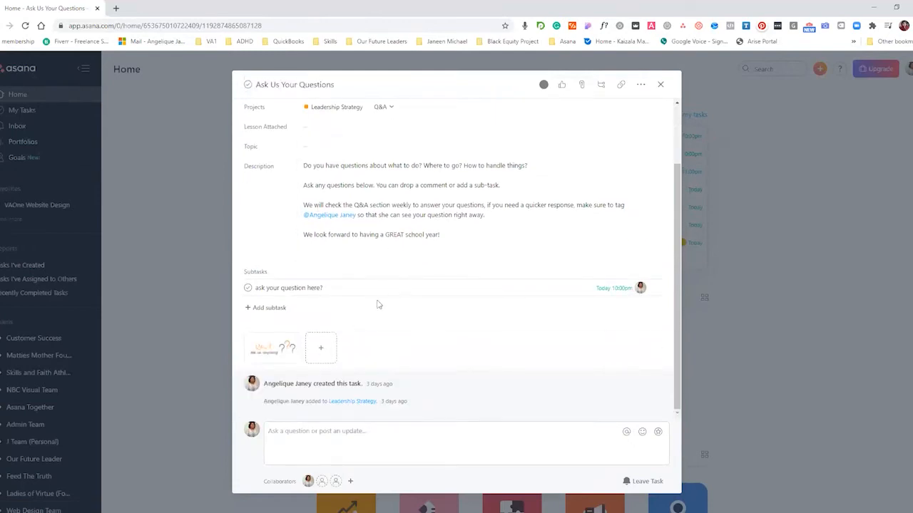
scroll(378, 305, "up", 1)
scroll(368, 302, "down", 1)
scroll(450, 300, "up", 1)
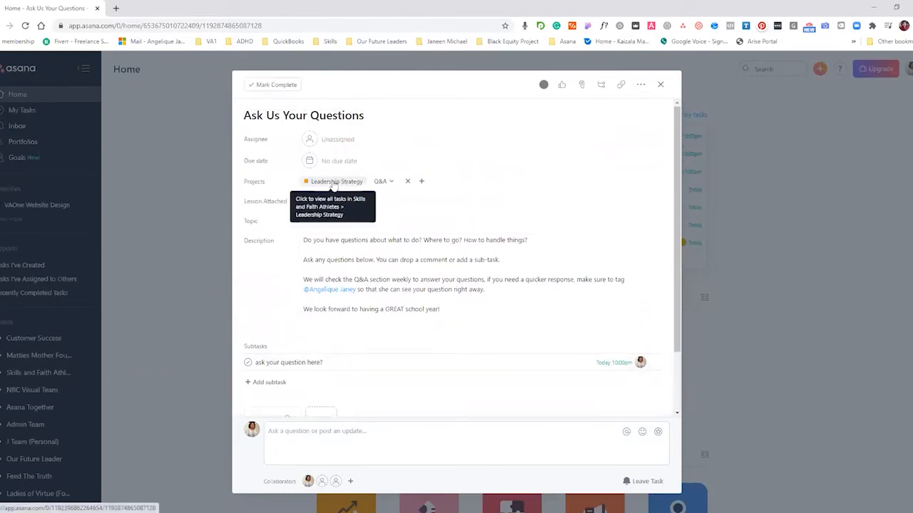
left_click(333, 182)
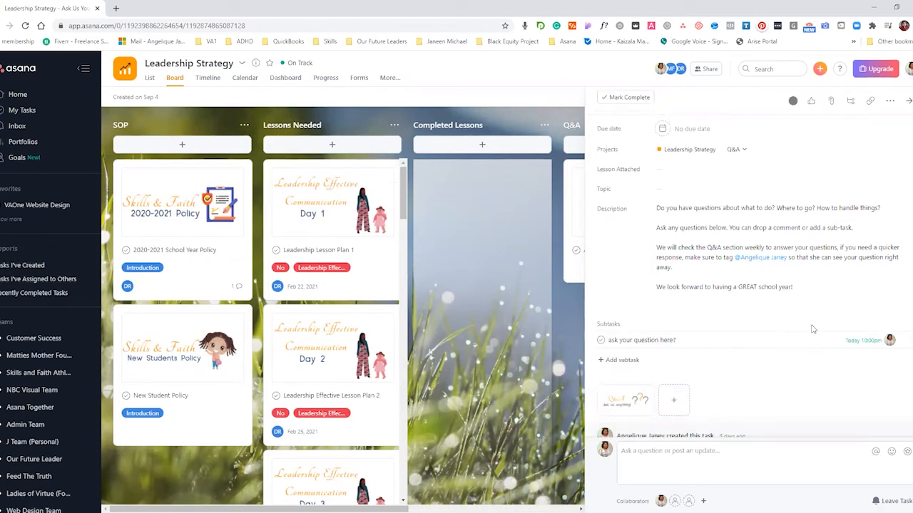
Search Google Drive for "lesson" and attach "Lesson Plan for Day 1: Introduction" to the Leadership Lesson Plan 1 task.
left_click(368, 271)
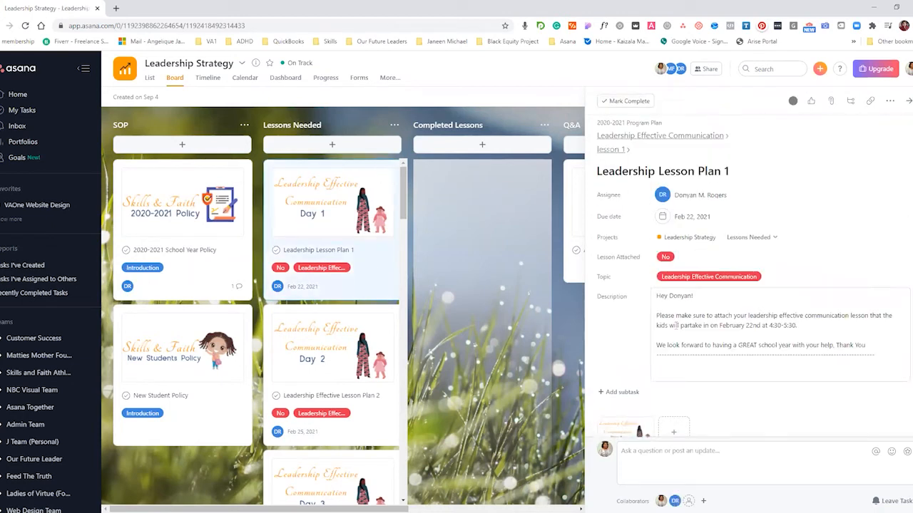
left_click(831, 101)
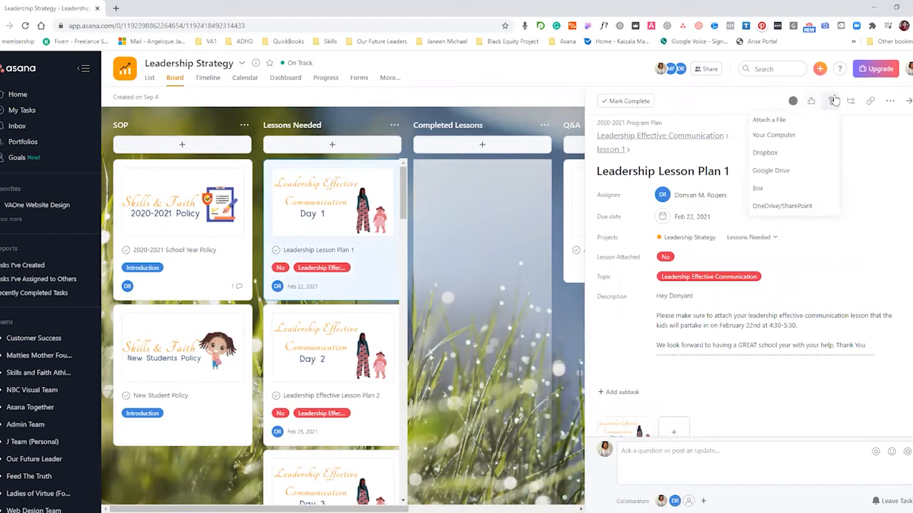
left_click(791, 172)
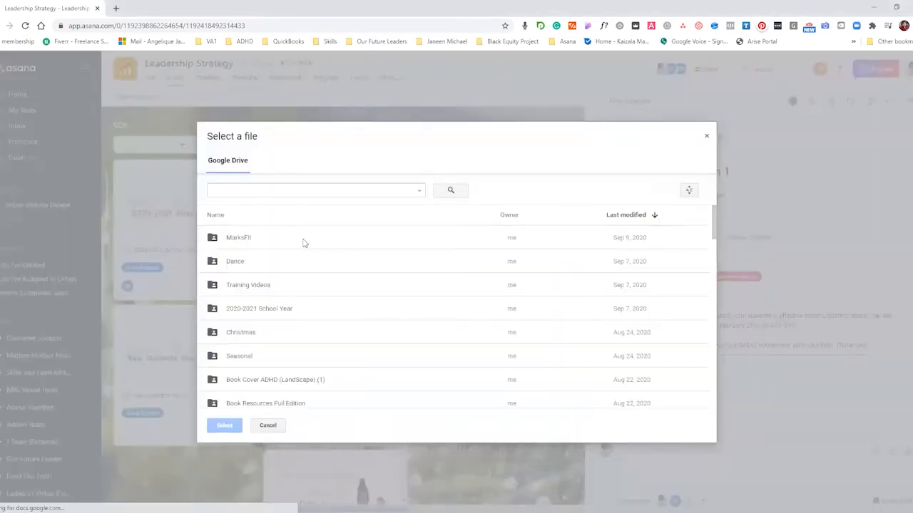
scroll(307, 242, "down", 2)
left_click(325, 188)
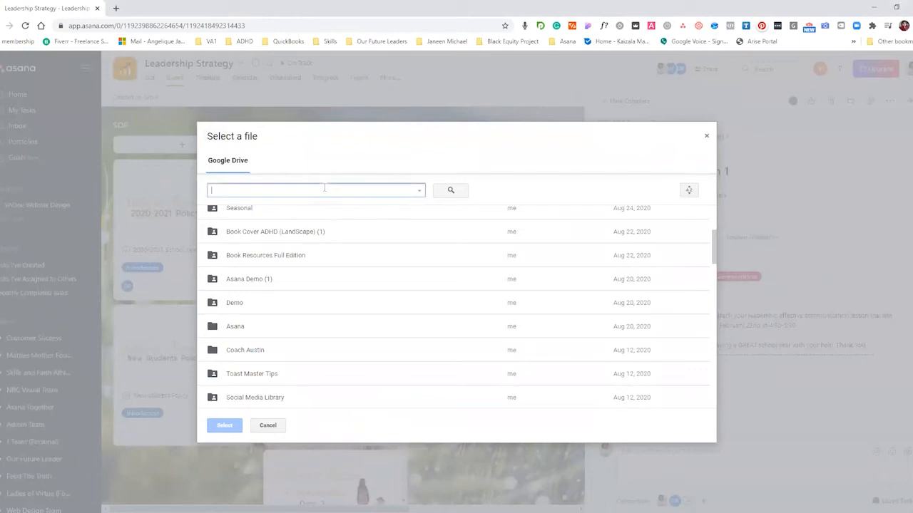
type("lesson")
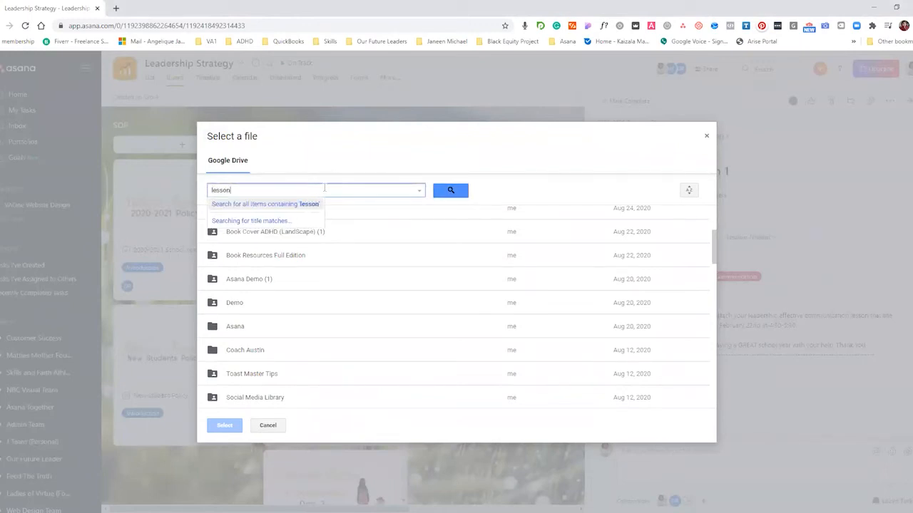
left_click(458, 187)
left_click(449, 190)
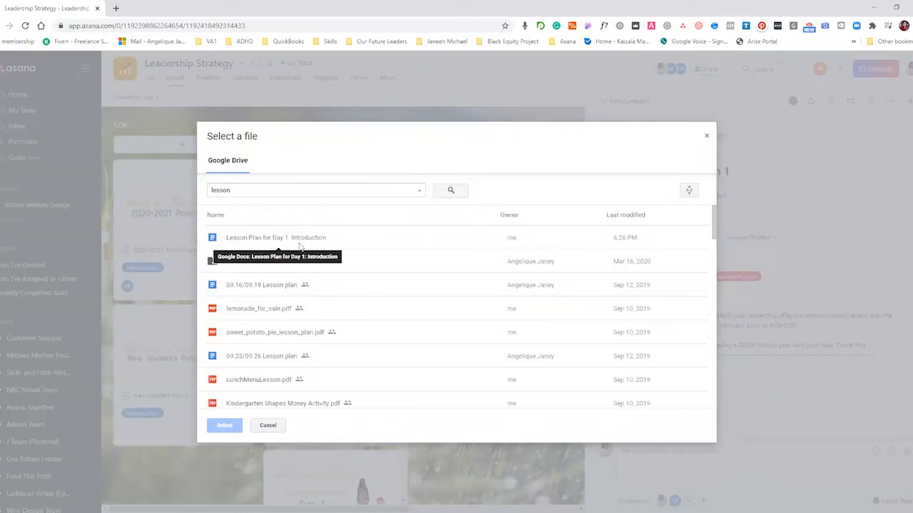
double_click(300, 239)
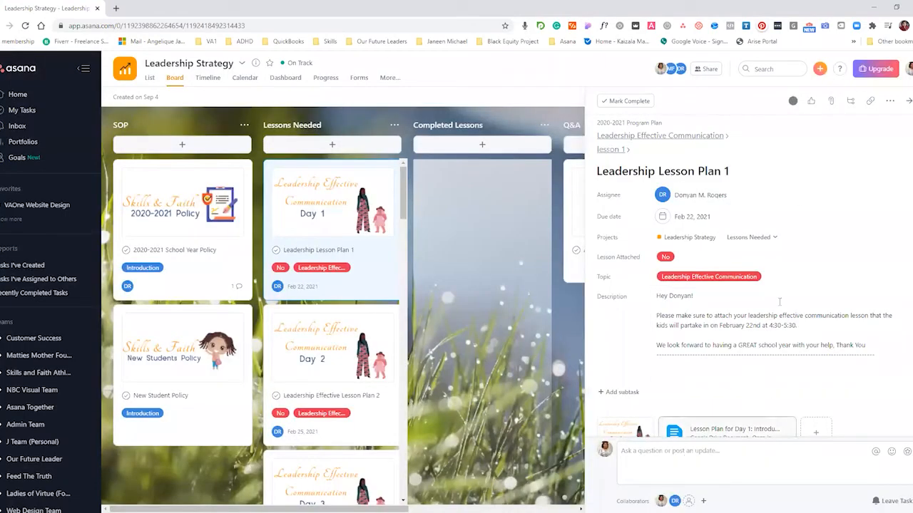
Set Lesson Attached to Yes on Leadership Lesson Plan 1 and close the task details.
left_click(690, 259)
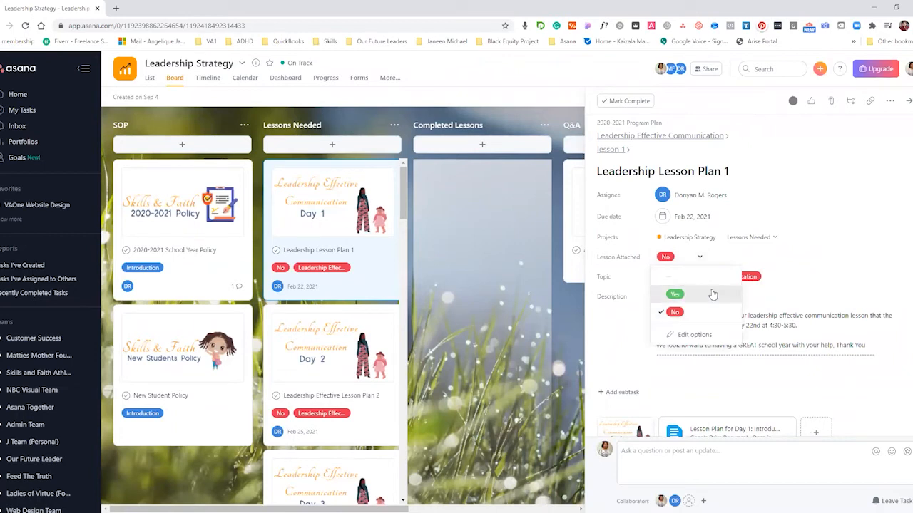
left_click(712, 290)
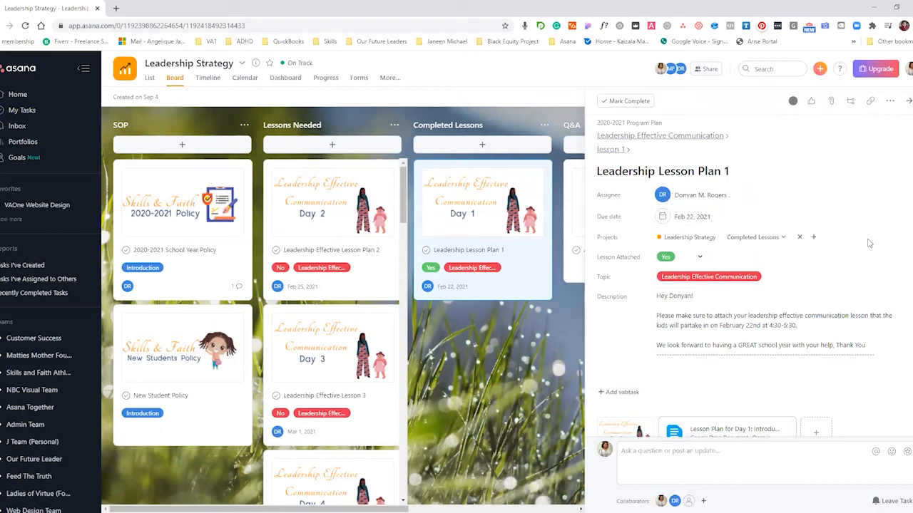
left_click(895, 106)
left_click(908, 102)
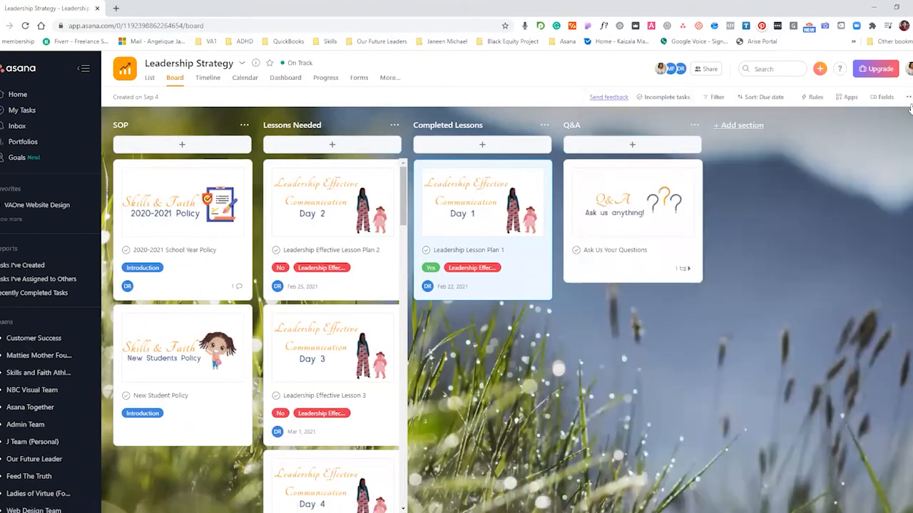
Reopen Leadership Lesson Plan 1 from Completed Lessons and delete its "Lesson Plan for Day 1: Introduction" attachment.
left_click(525, 267)
scroll(793, 356, "down", 3)
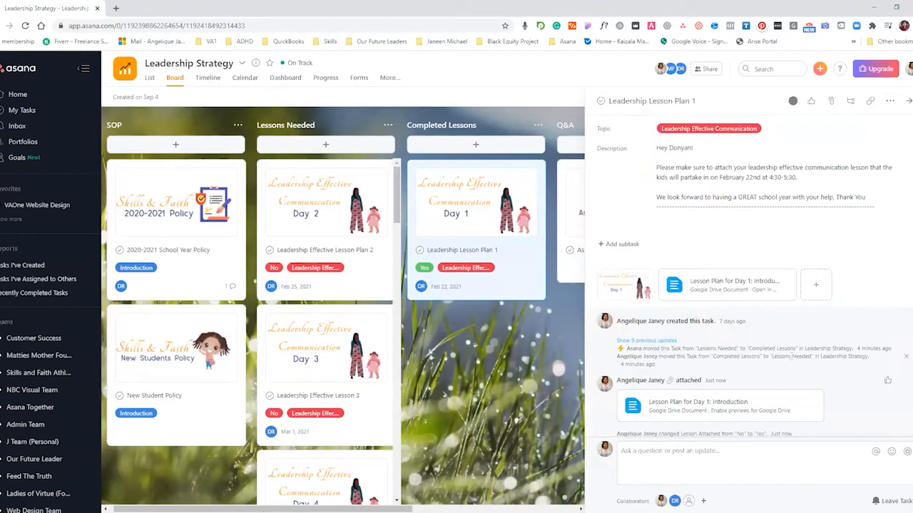
left_click(788, 284)
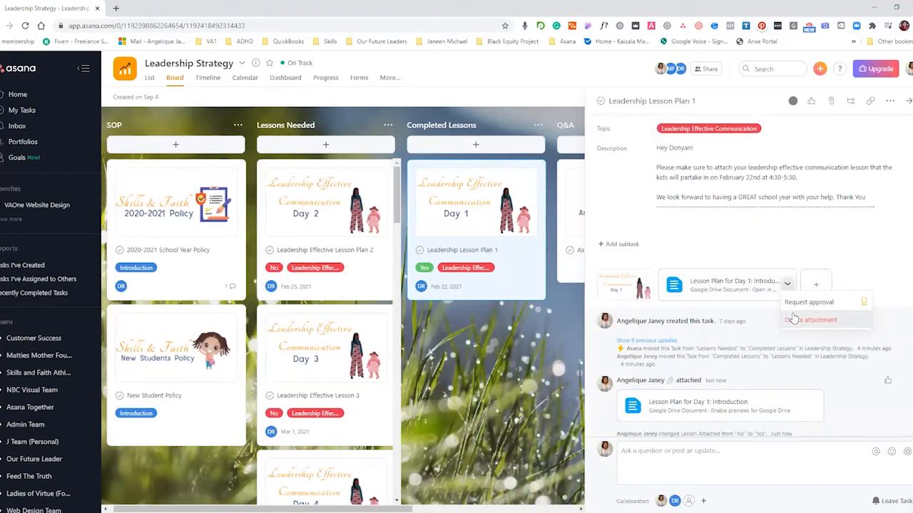
left_click(794, 318)
Set Lesson Attached to No on Leadership Lesson Plan 1, move its card back to the start of Lessons Needed, and close it.
scroll(750, 280, "up", 3)
left_click(681, 258)
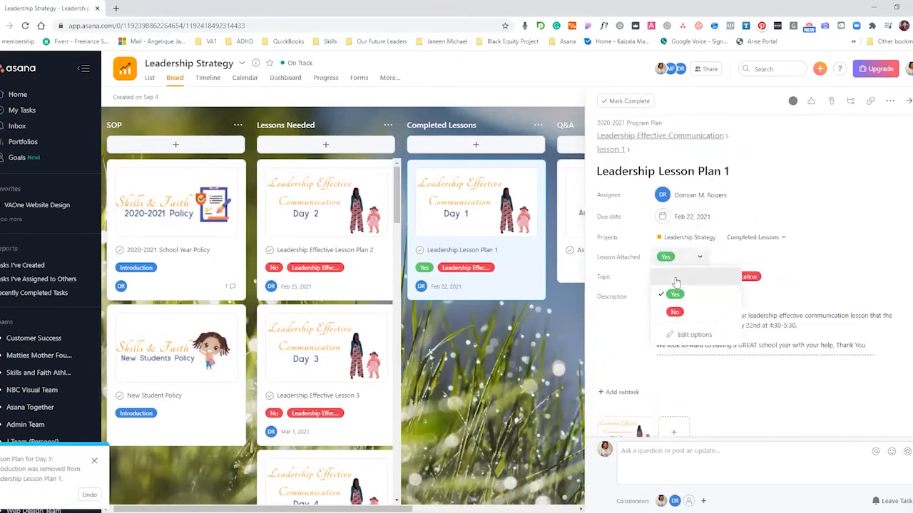
left_click(674, 312)
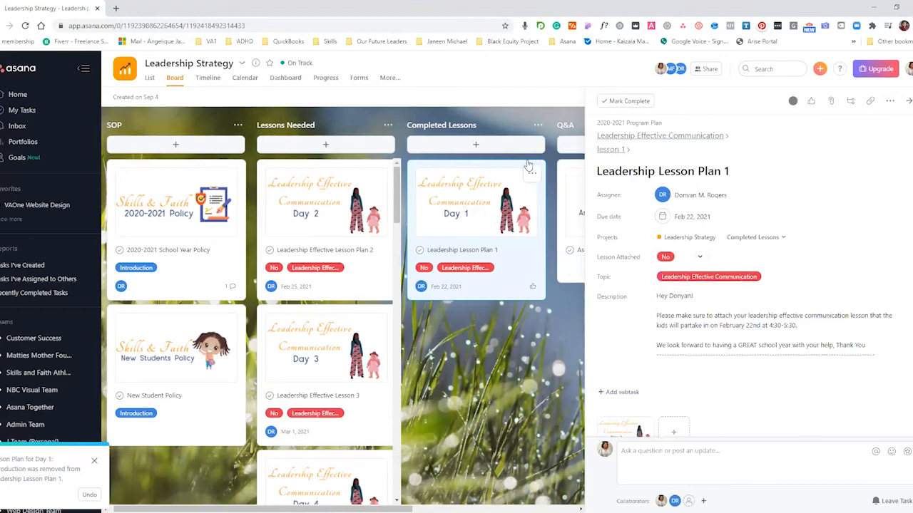
left_click_drag(502, 169, 352, 171)
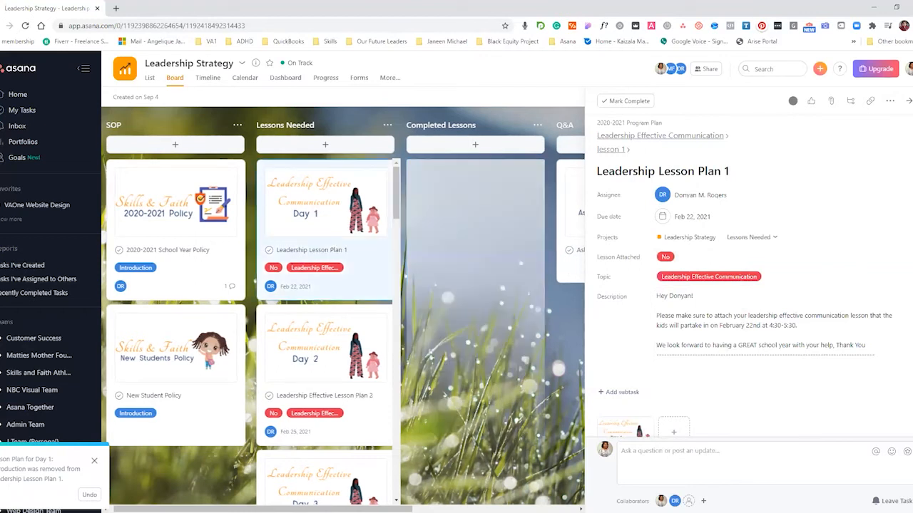
left_click(909, 102)
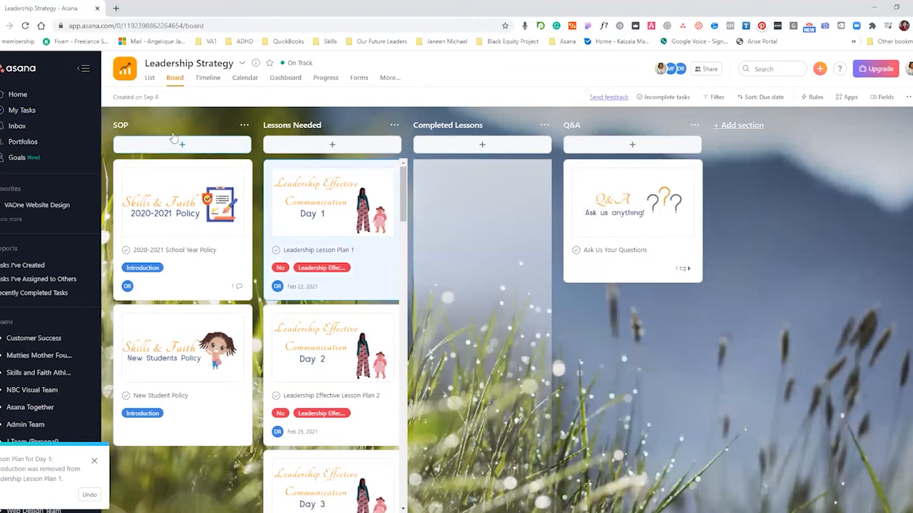
Display the Leadership Strategy project as a list and review its SOP, Lessons Needed, Completed Lessons and Q&A sections, including the milestone lessons.
left_click(150, 78)
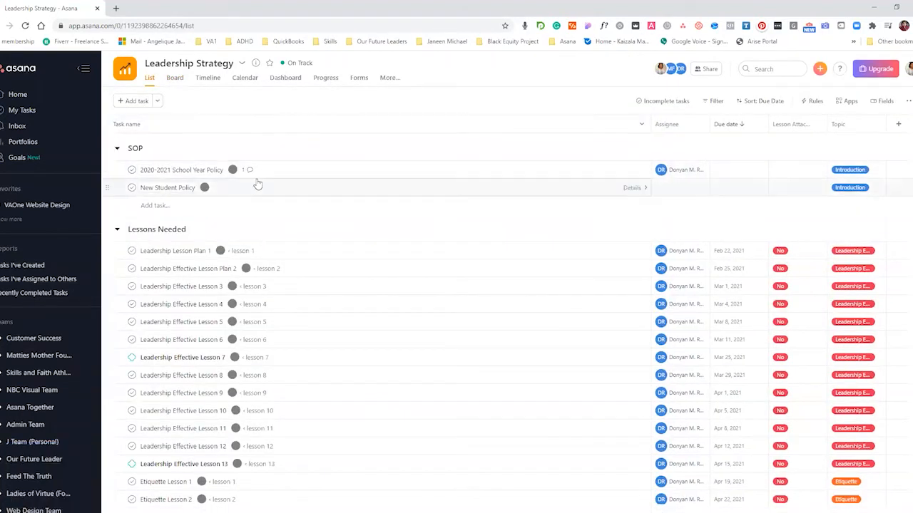
scroll(257, 185, "down", 4)
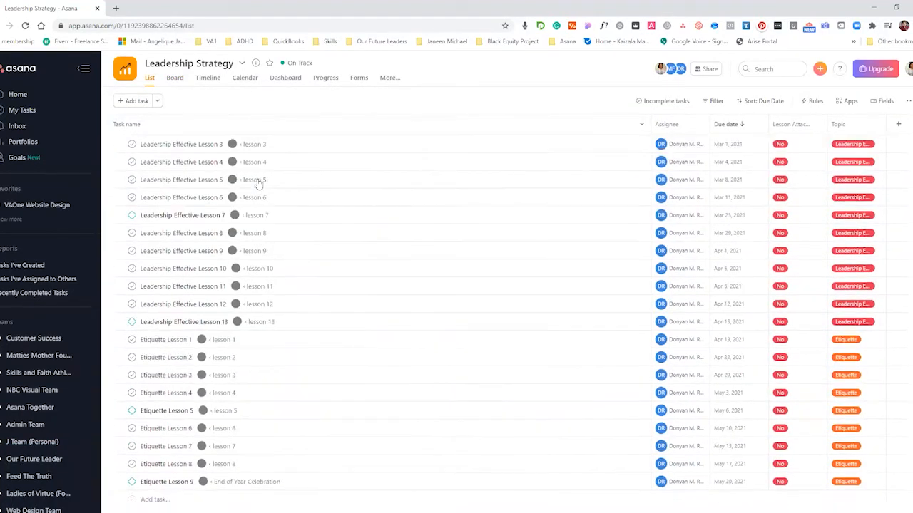
scroll(259, 184, "up", 4)
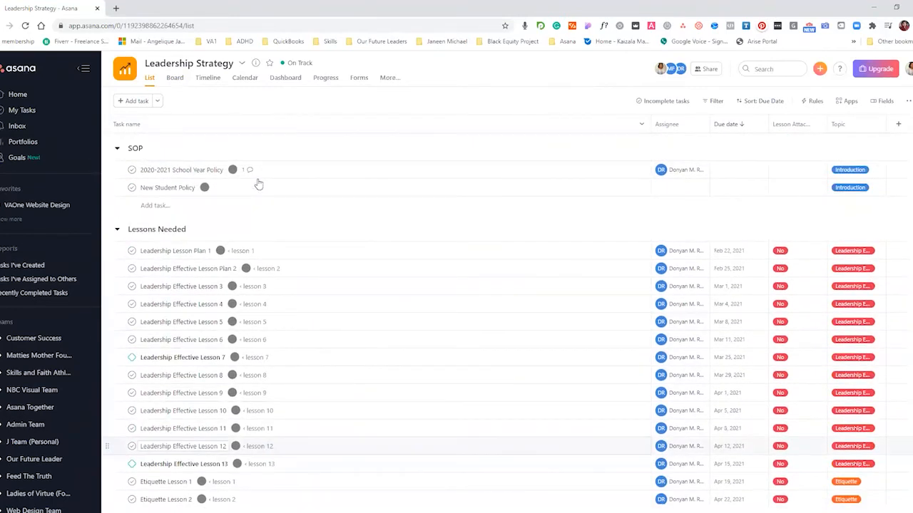
scroll(259, 184, "down", 2)
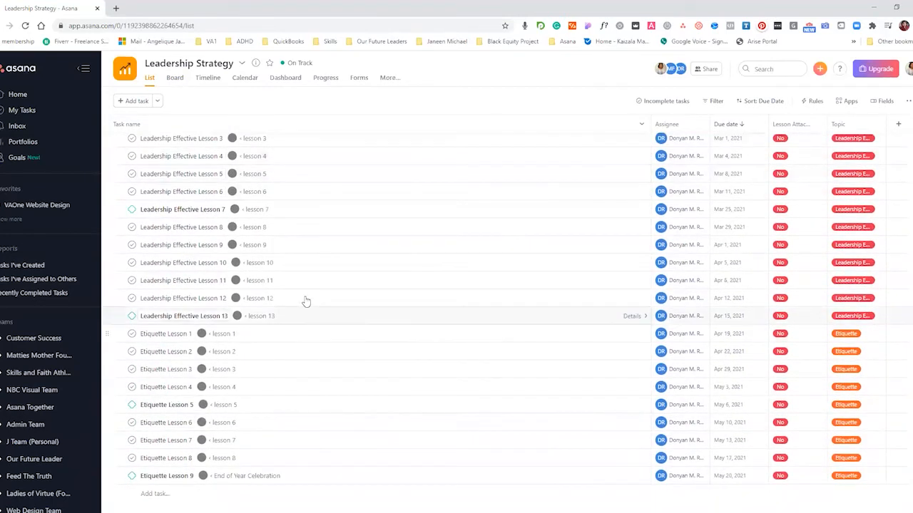
scroll(305, 380, "up", 2)
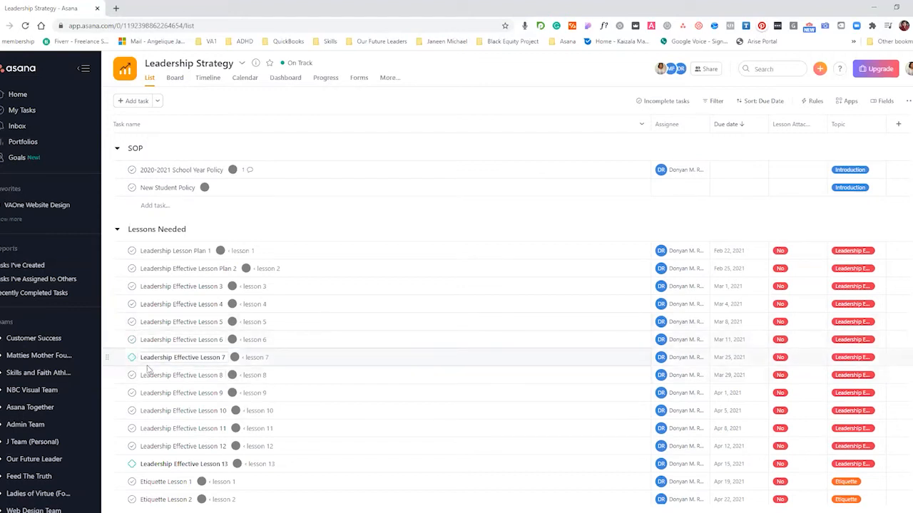
scroll(145, 357, "down", 2)
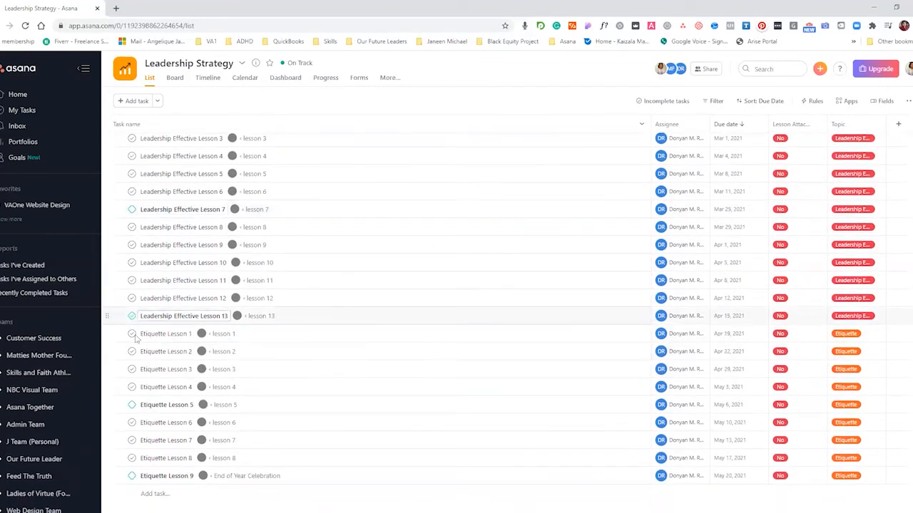
left_click(131, 405)
scroll(134, 418, "down", 1)
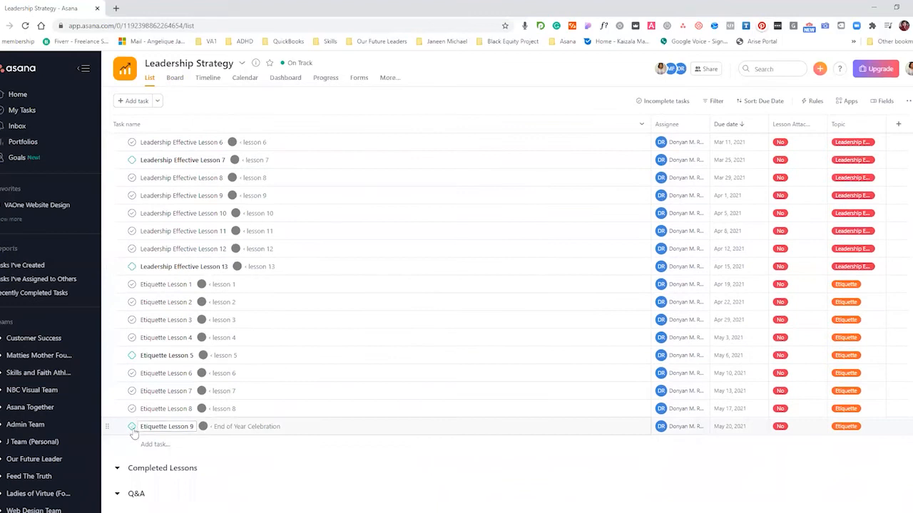
scroll(168, 422, "up", 3)
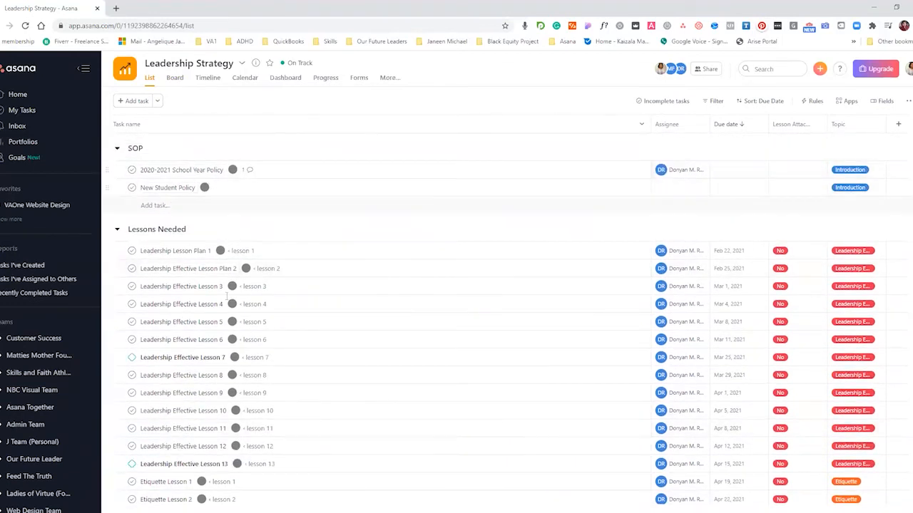
scroll(278, 407, "up", 5)
scroll(189, 405, "down", 4)
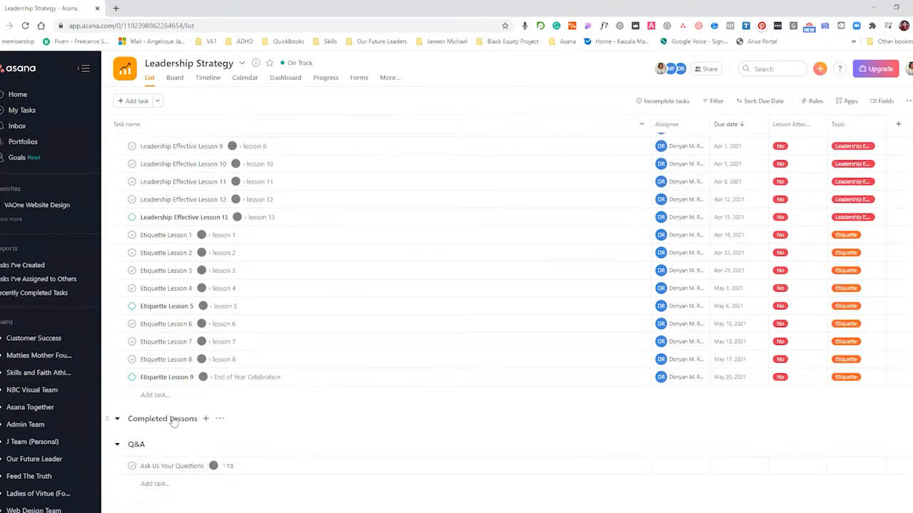
Display the Leadership Strategy timeline on a Years scale and view the lessons due from February to May 2021.
scroll(175, 422, "up", 4)
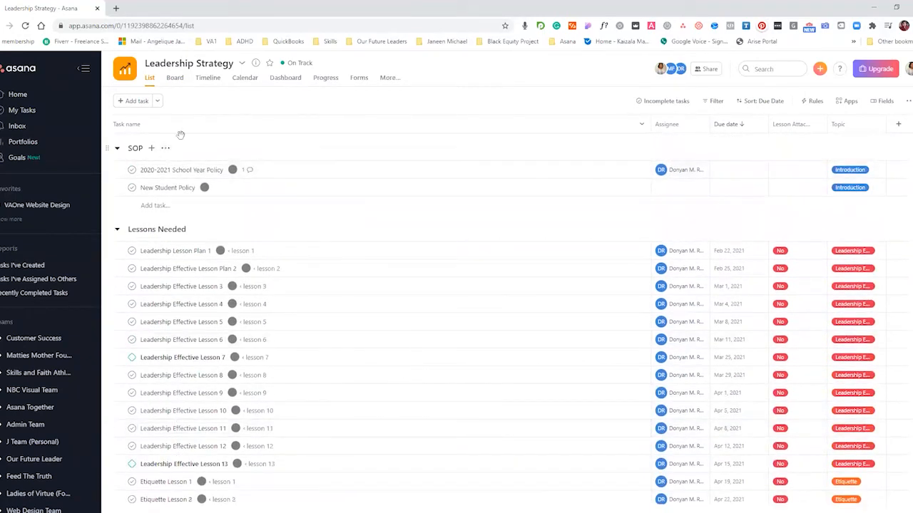
left_click(208, 78)
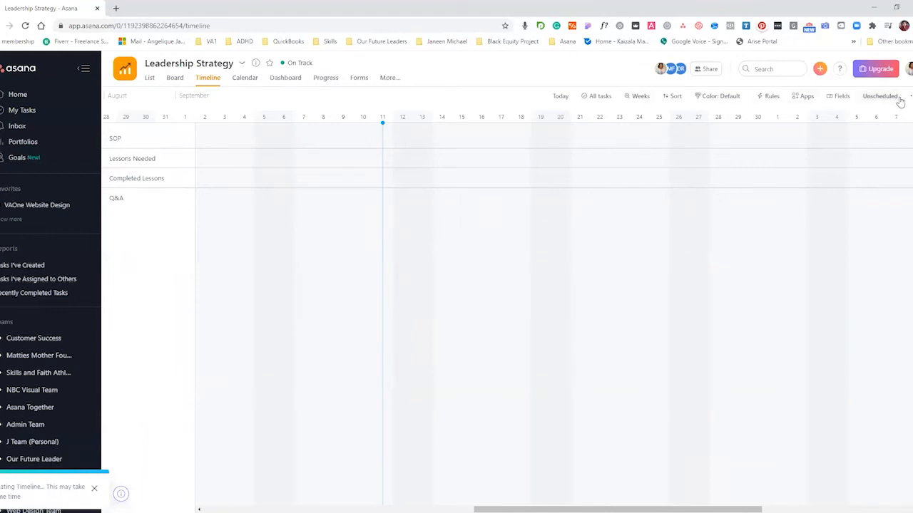
left_click(560, 96)
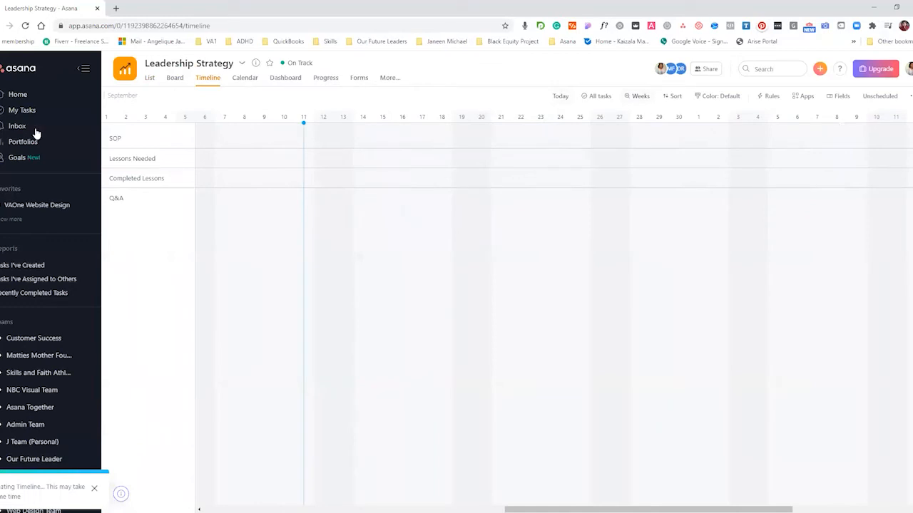
left_click(910, 96)
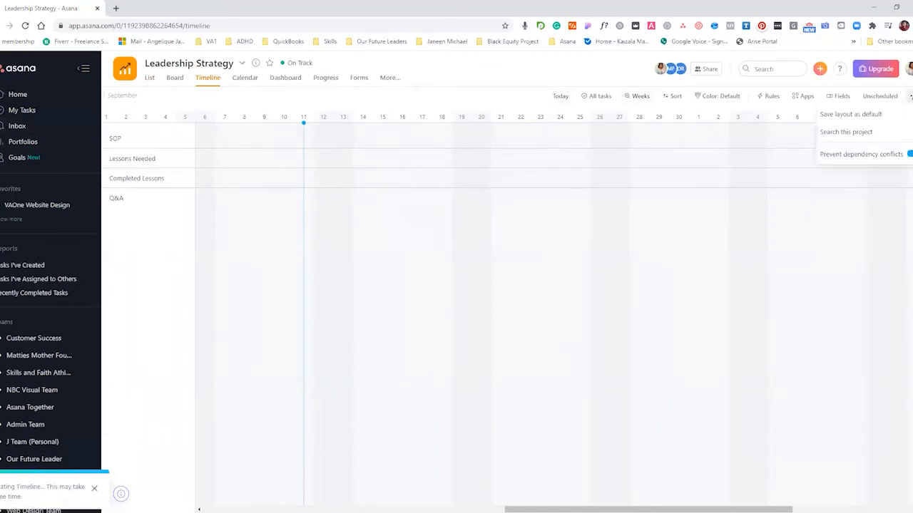
left_click(330, 159)
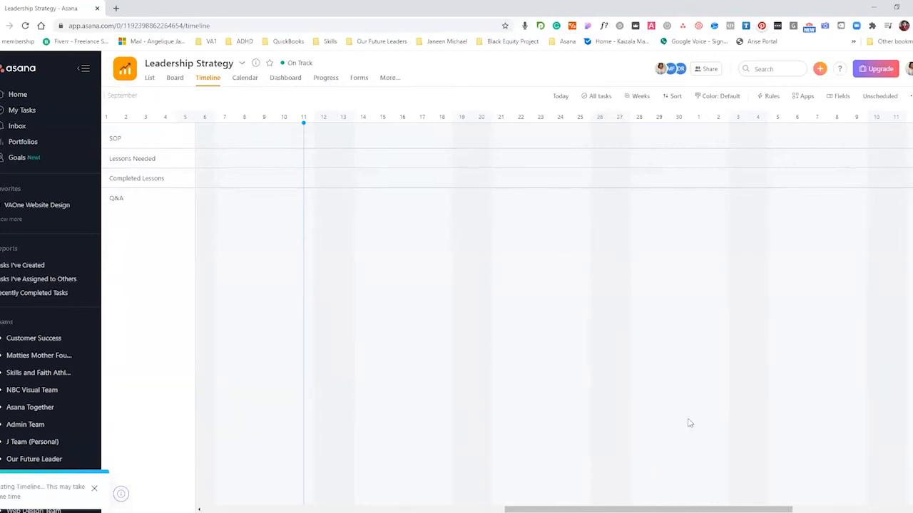
left_click(642, 96)
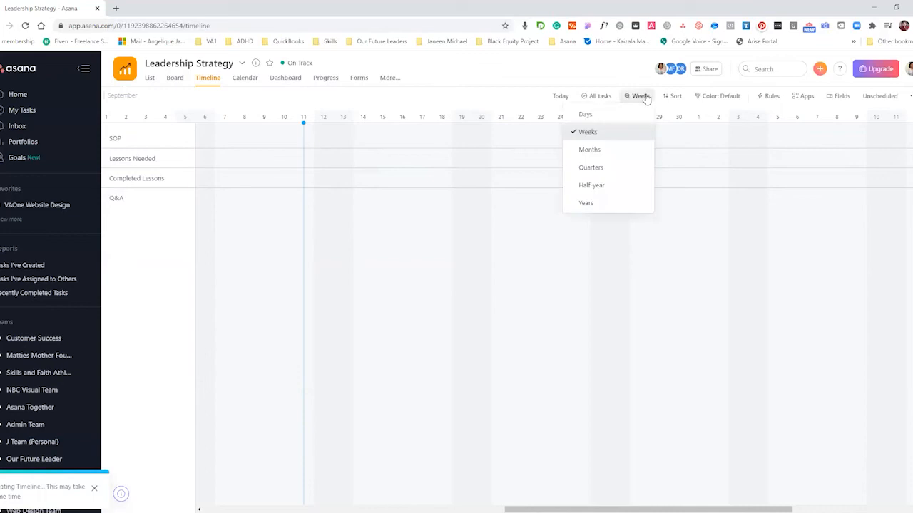
left_click(589, 204)
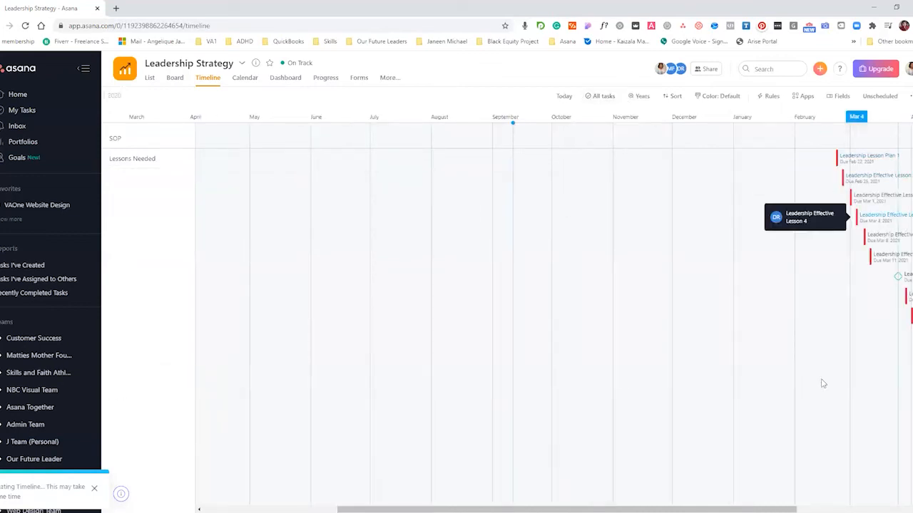
left_click_drag(762, 508, 911, 497)
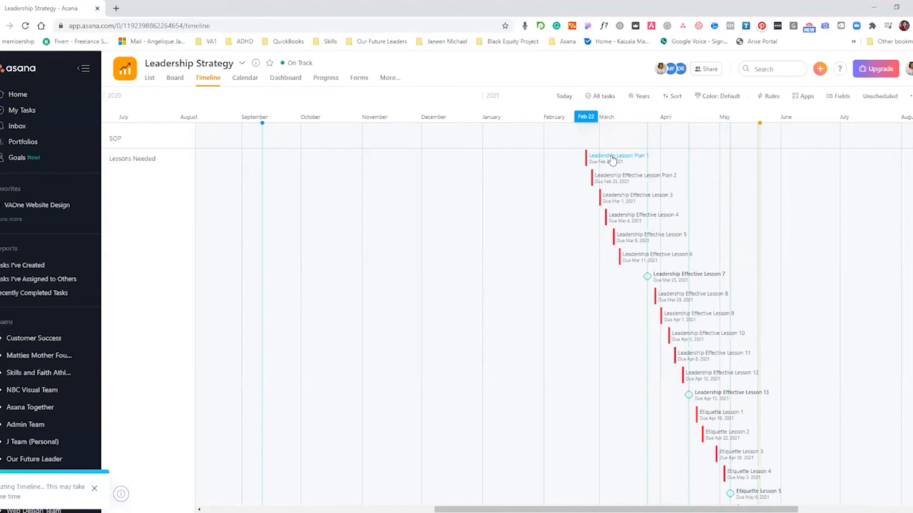
Display the project calendar for February 2021.
left_click(244, 77)
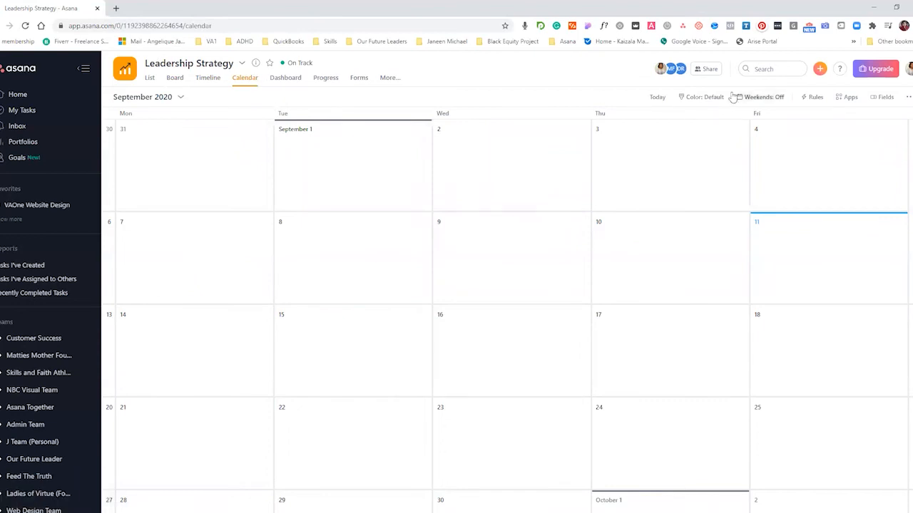
left_click(180, 97)
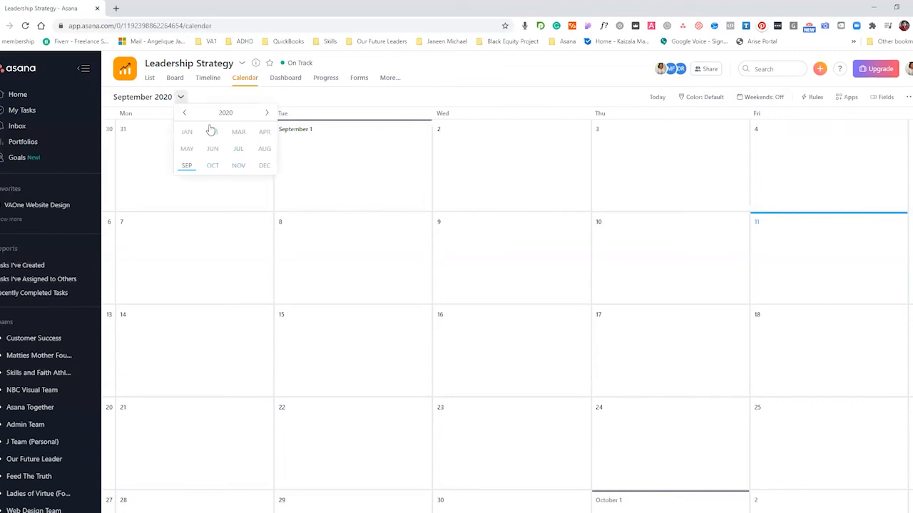
left_click(211, 132)
left_click(172, 96)
left_click(257, 115)
left_click(204, 132)
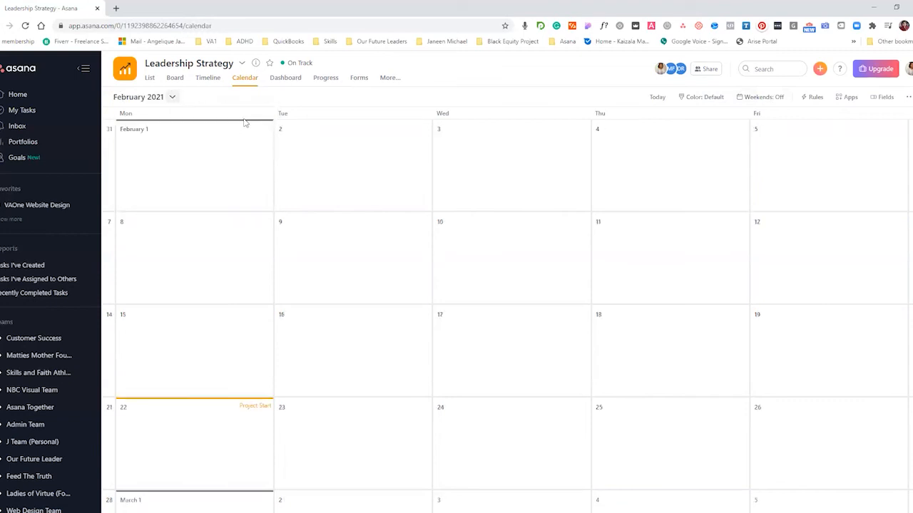
Review the lessons scheduled from late February 2021 into March and turn on weekends in the calendar.
scroll(304, 246, "down", 3)
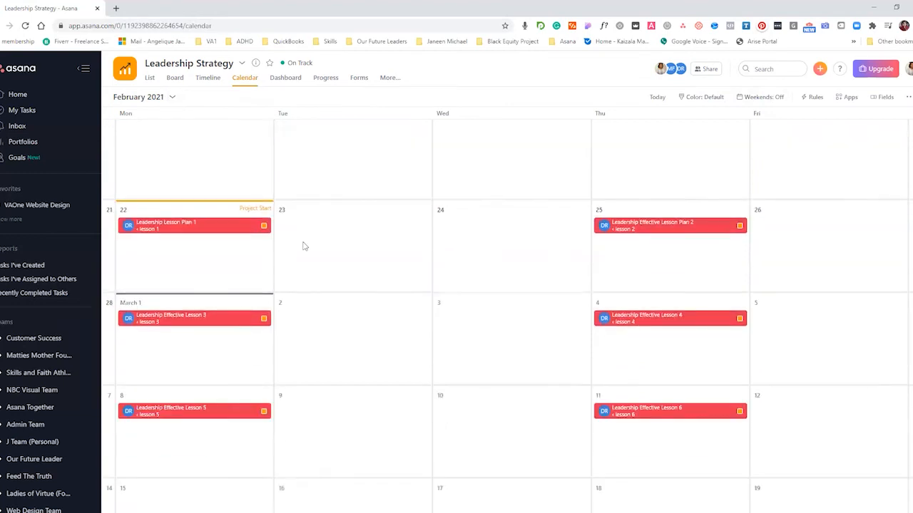
scroll(304, 246, "down", 3)
scroll(304, 246, "up", 3)
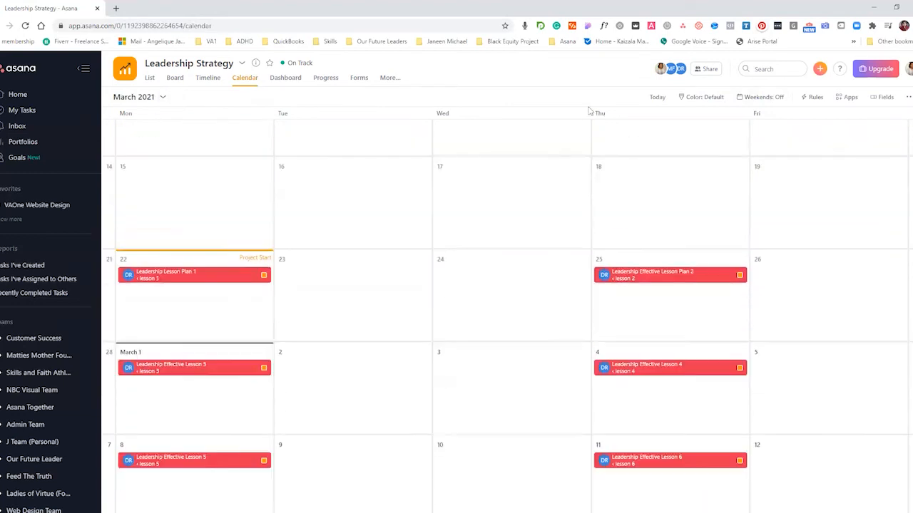
left_click(759, 97)
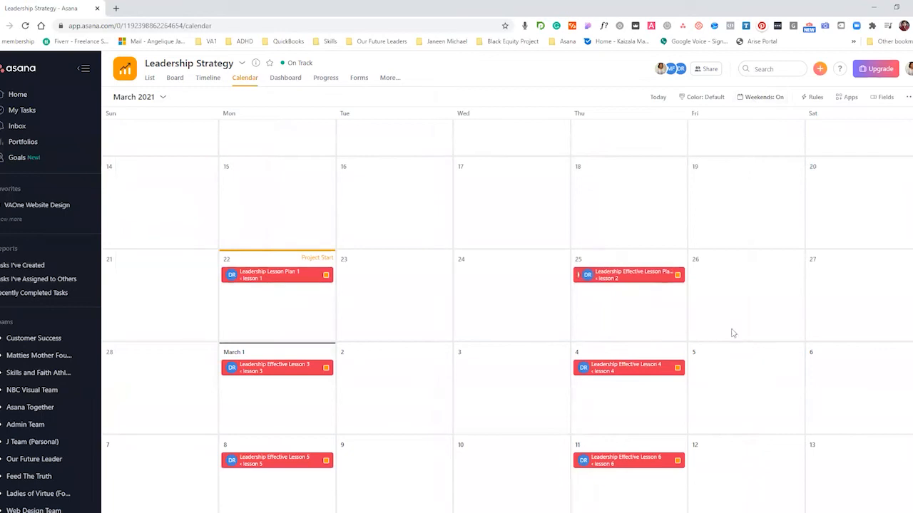
Open the project dashboard and examine its task totals and its section, completion and assignee charts.
left_click(289, 80)
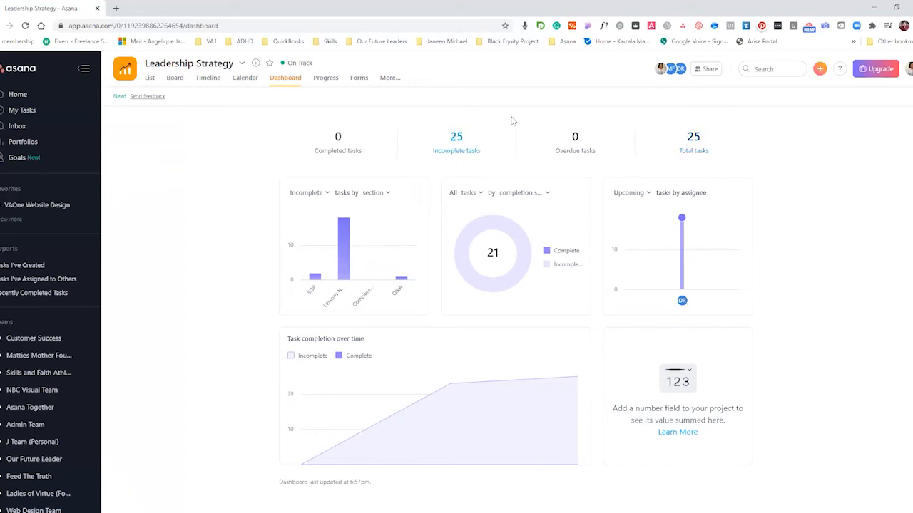
mouse_move(698, 248)
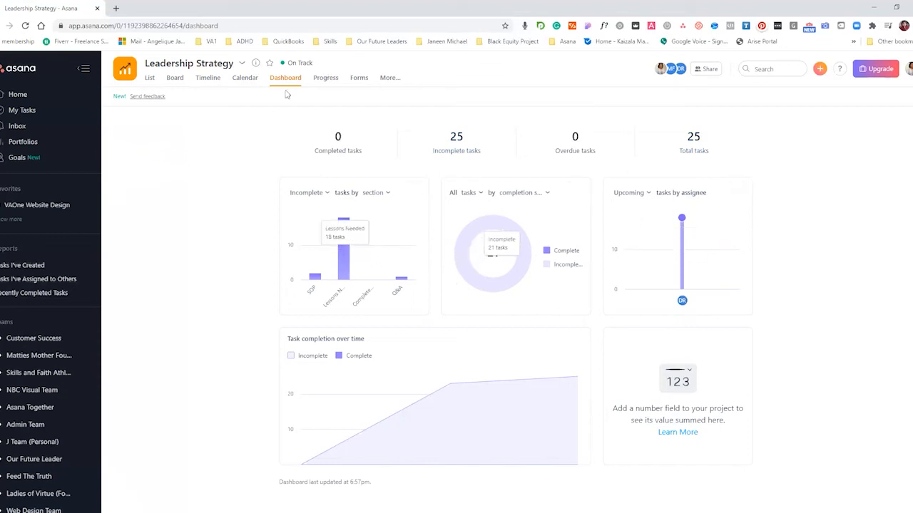
Open the project's progress page, expand the full Weekly Modeltude Report and review its summary, accomplishments and next steps.
left_click(325, 85)
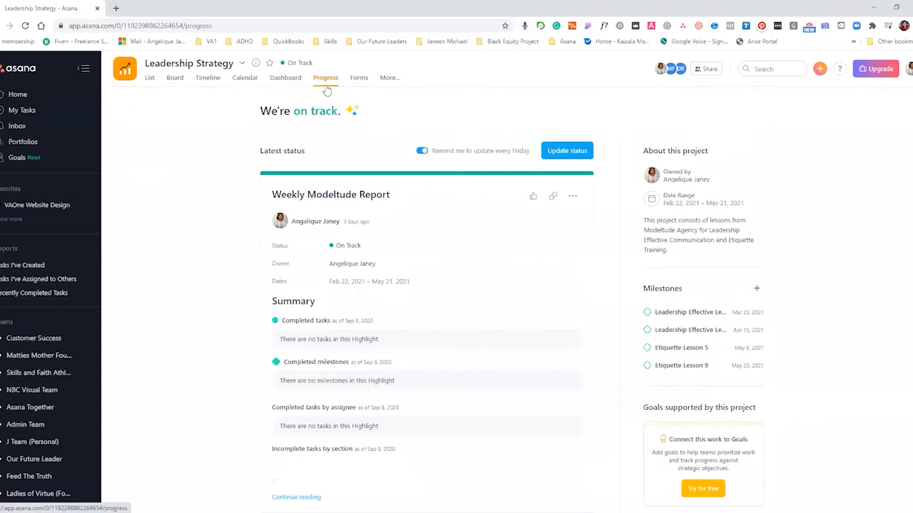
scroll(354, 199, "down", 2)
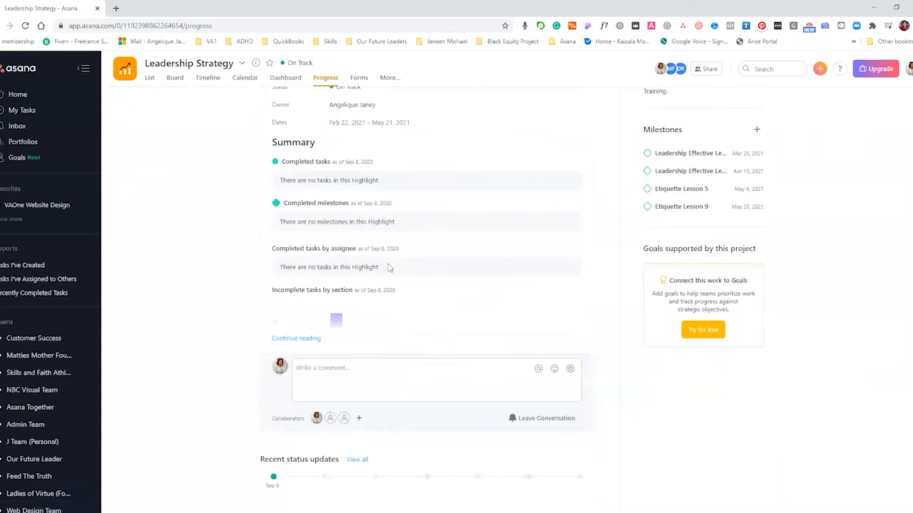
scroll(389, 267, "up", 2)
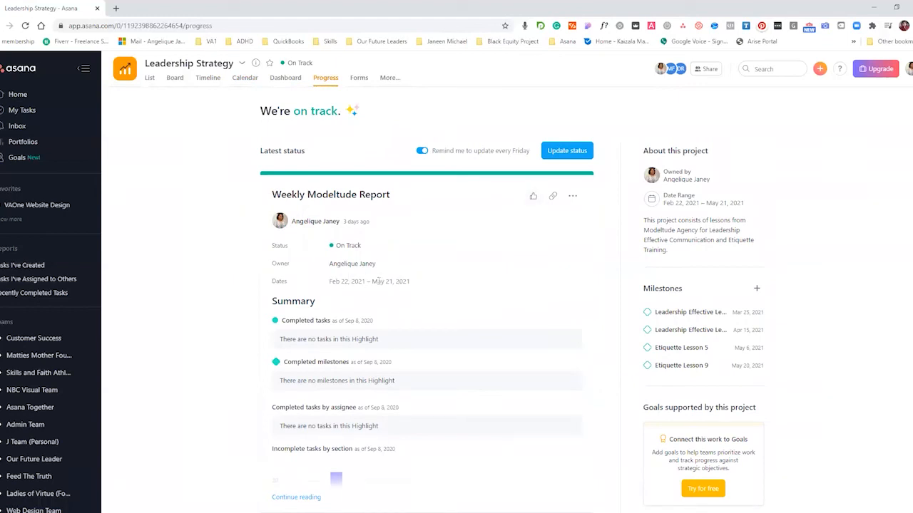
scroll(426, 291, "down", 2)
scroll(375, 362, "up", 1)
scroll(359, 368, "down", 2)
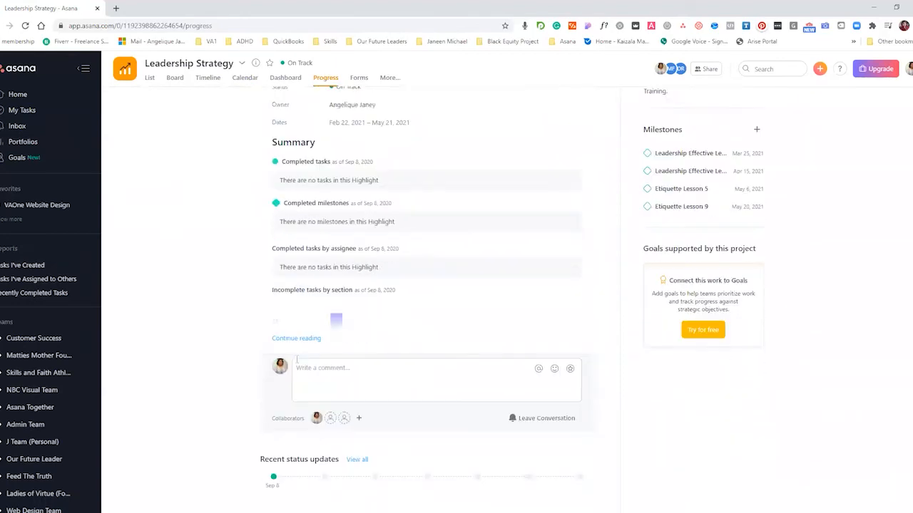
left_click(316, 339)
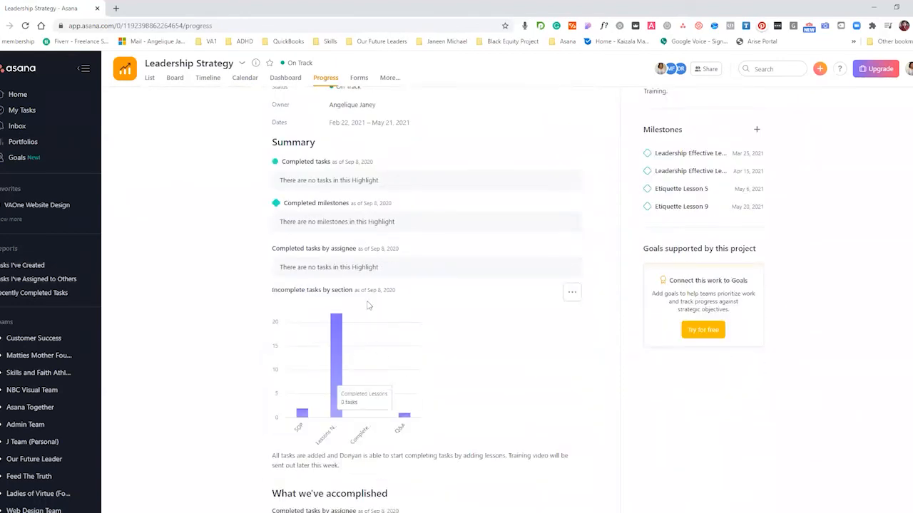
scroll(339, 342, "down", 3)
scroll(344, 278, "up", 4)
scroll(357, 296, "down", 7)
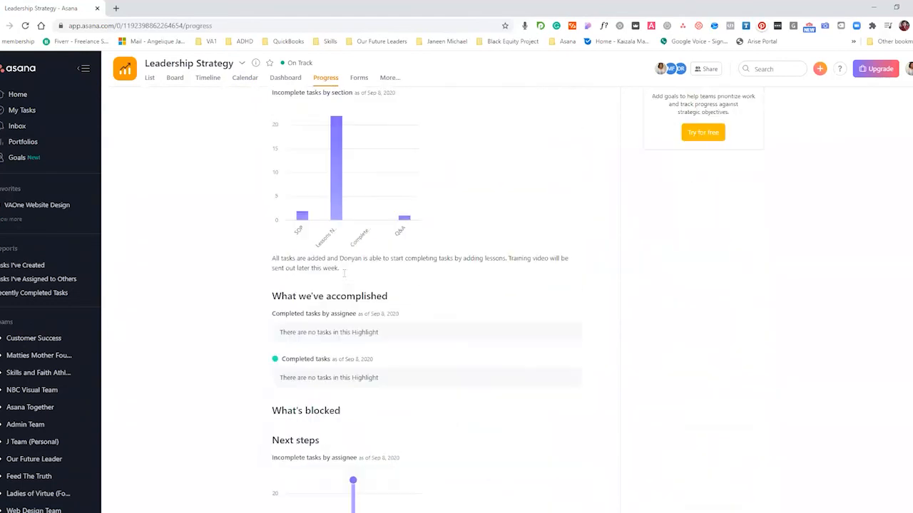
scroll(332, 282, "up", 10)
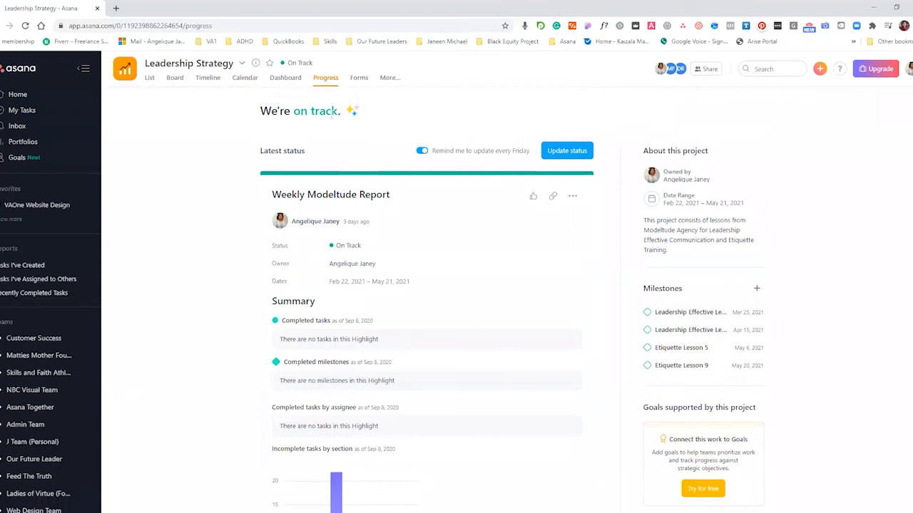
Review the questions in the project's Lesson Drop form editor and open the submission form in its own browser tab.
left_click(358, 78)
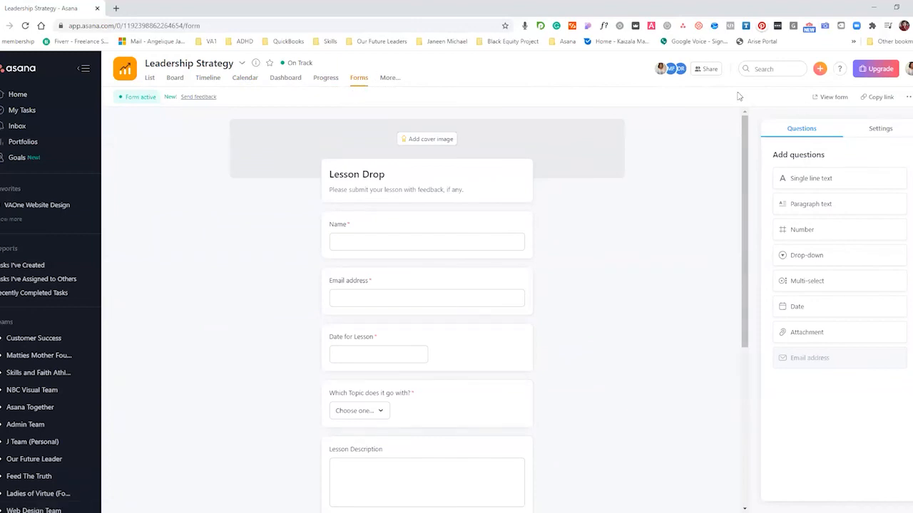
scroll(417, 169, "down", 3)
scroll(417, 166, "up", 3)
left_click(833, 97)
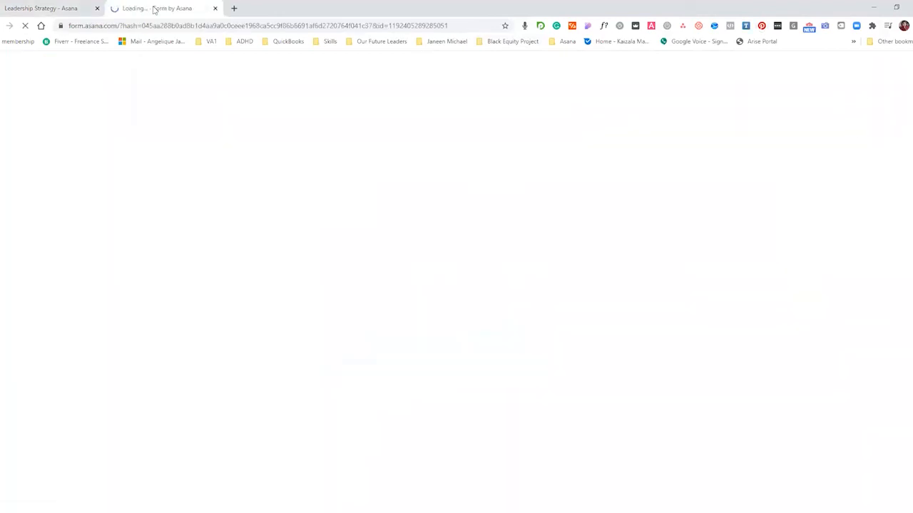
left_click(38, 9)
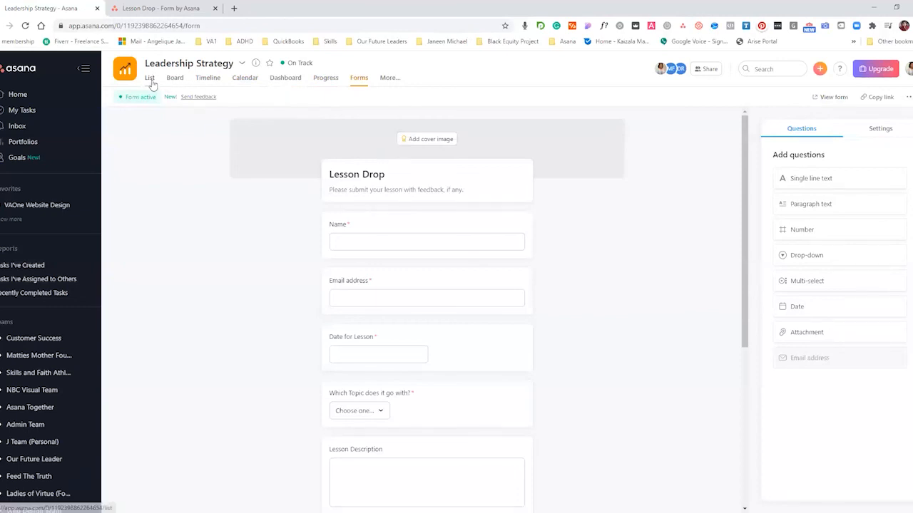
left_click(143, 8)
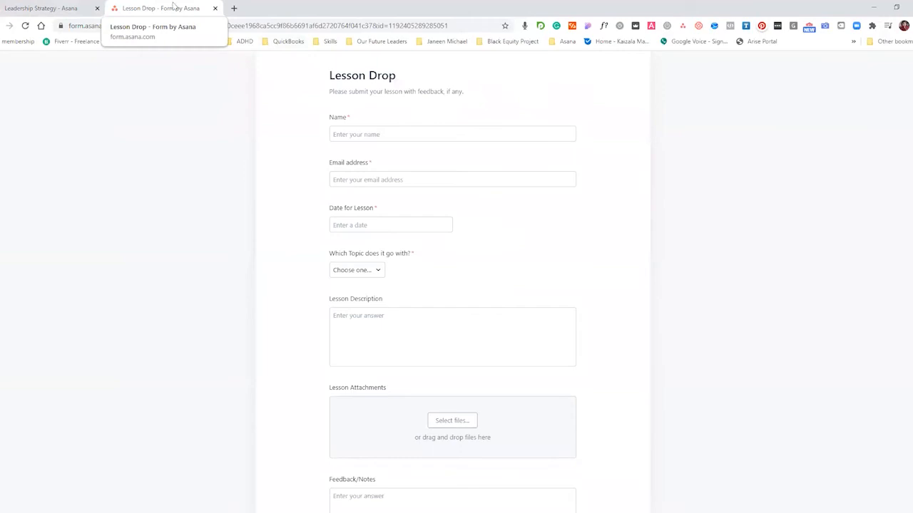
Compare the Lesson Drop submission page with its editor, examining all form fields, and return to the project.
left_click(40, 7)
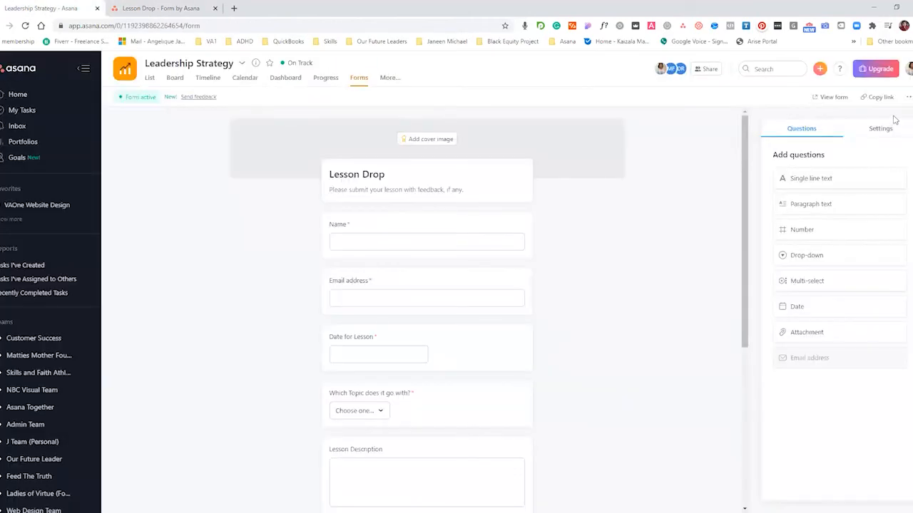
left_click(183, 9)
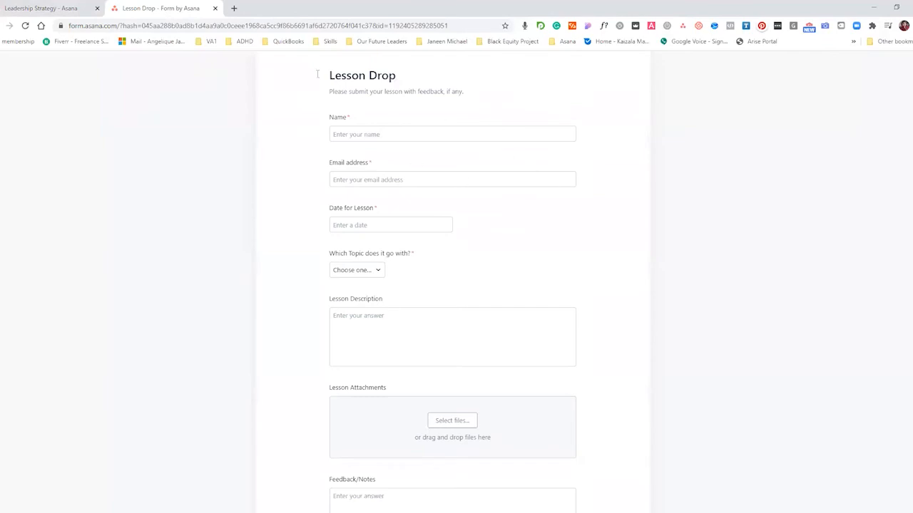
scroll(374, 129, "down", 2)
scroll(373, 133, "up", 2)
left_click(50, 8)
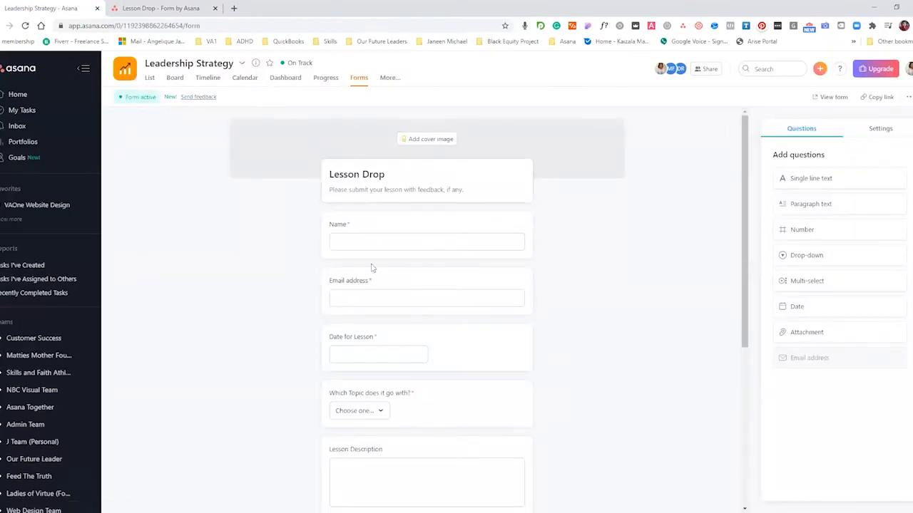
scroll(373, 265, "down", 3)
scroll(364, 268, "up", 3)
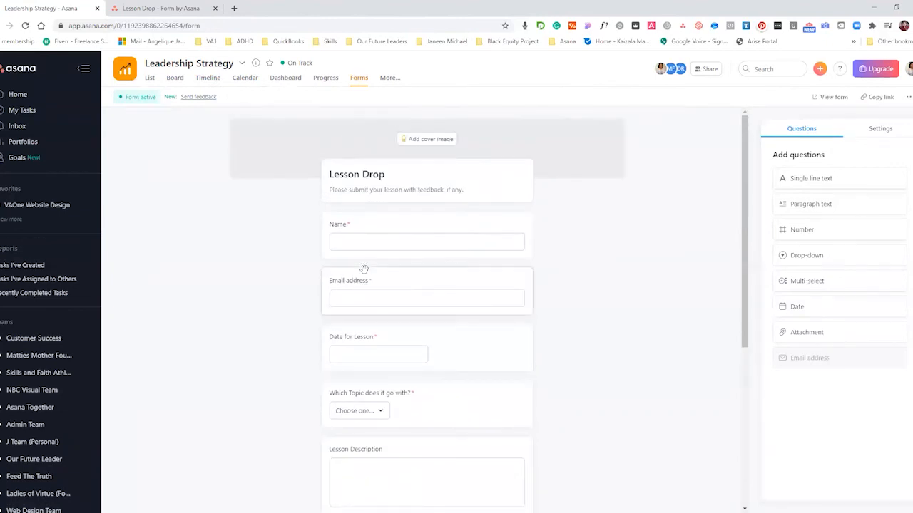
left_click(150, 5)
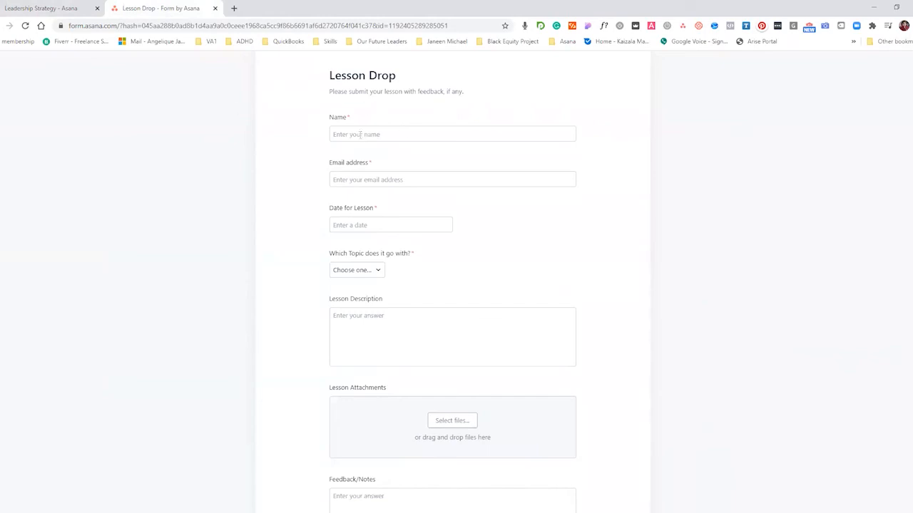
left_click(52, 4)
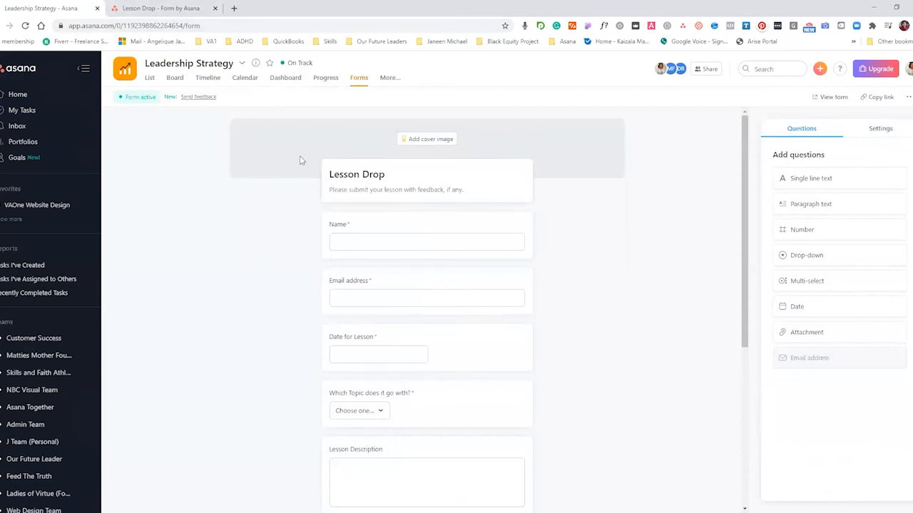
Open the Leadership Strategy project's conversations.
left_click(396, 79)
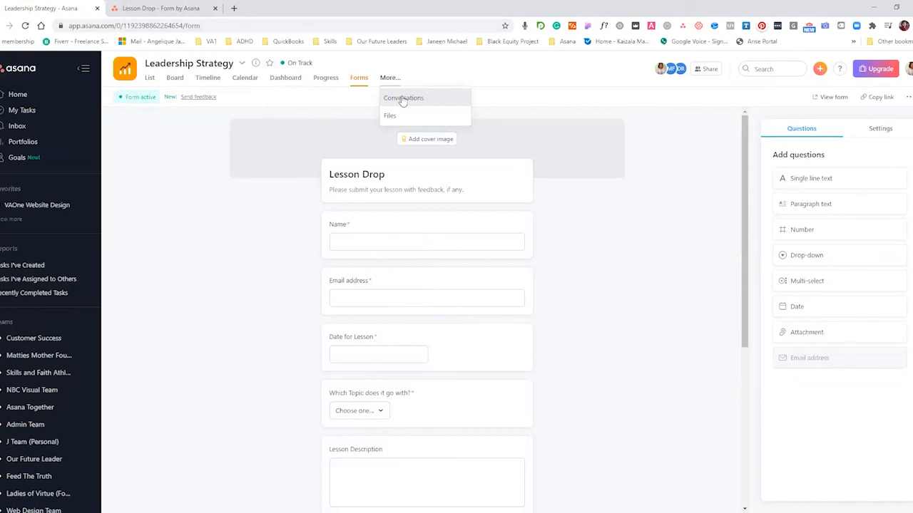
left_click(403, 100)
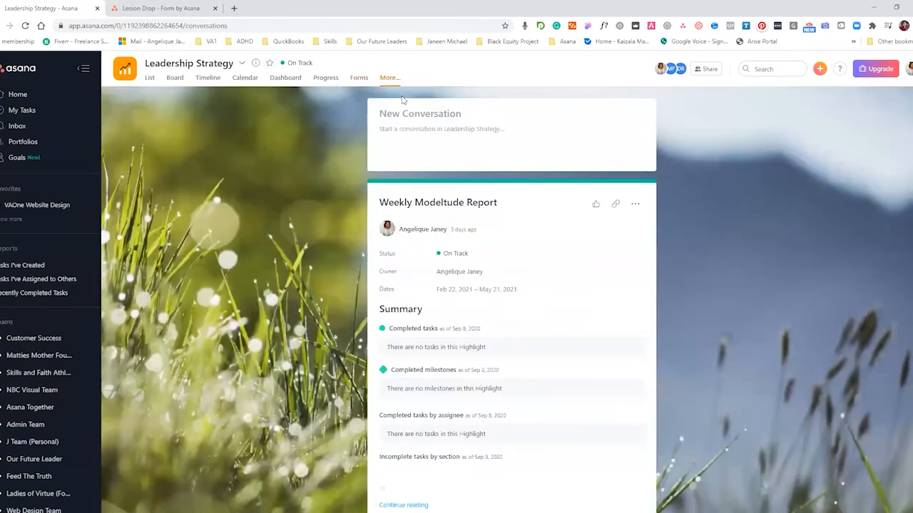
Draft a new project conversation titled "Sub" with the text "message" and check who will be notified.
left_click(445, 125)
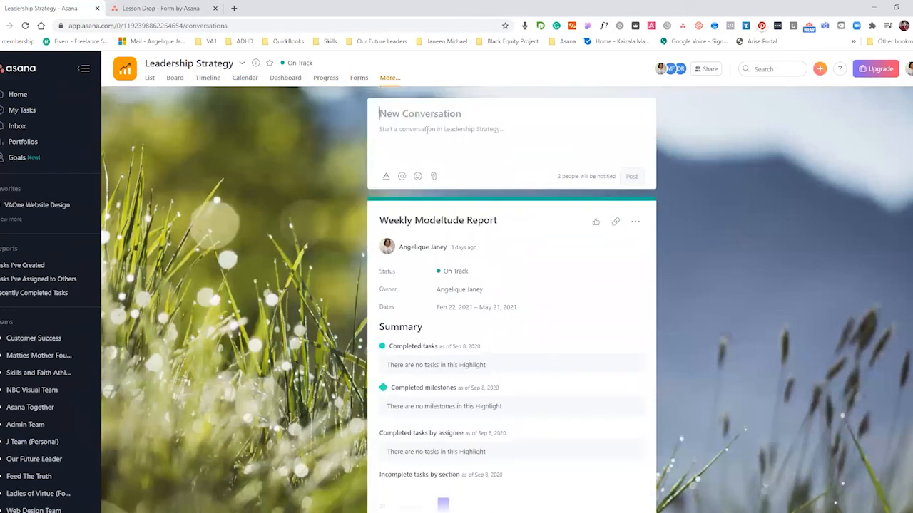
type("Sub")
left_click(422, 134)
type("message")
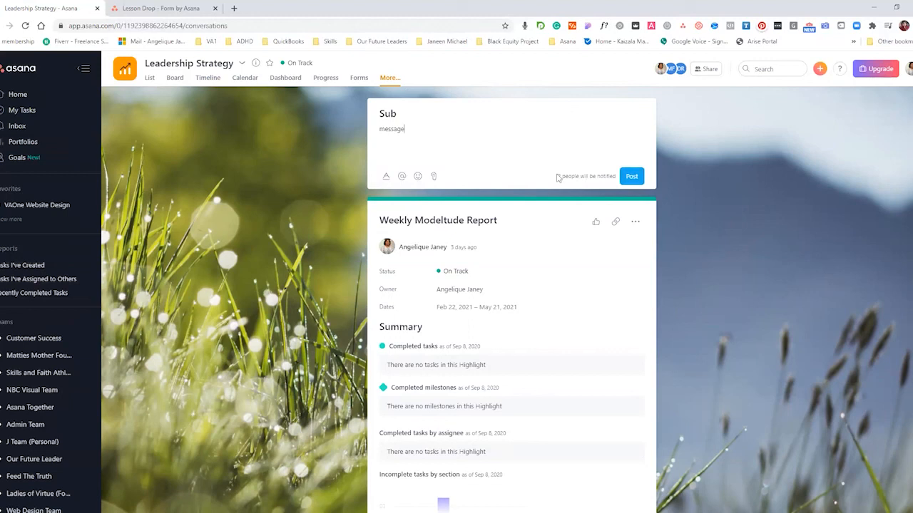
mouse_move(559, 178)
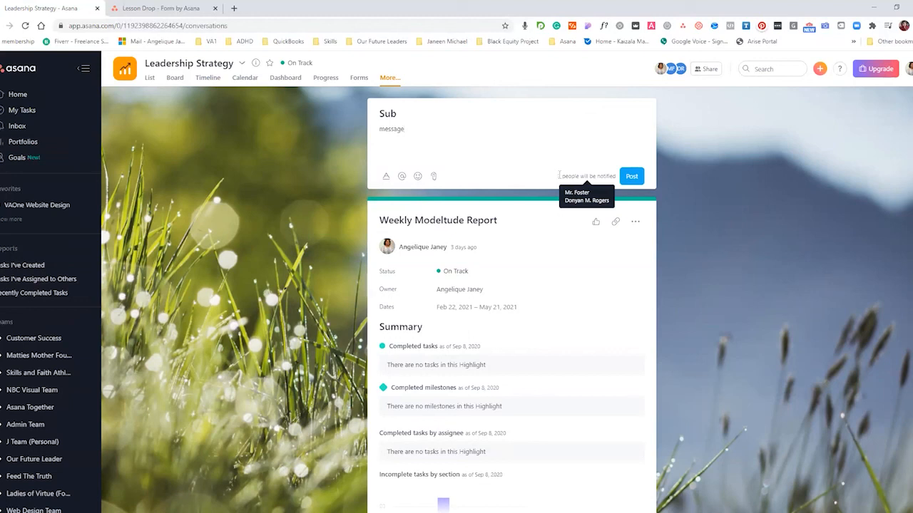
Clear the message text and the title from the unposted conversation draft.
left_click_drag(405, 129, 358, 137)
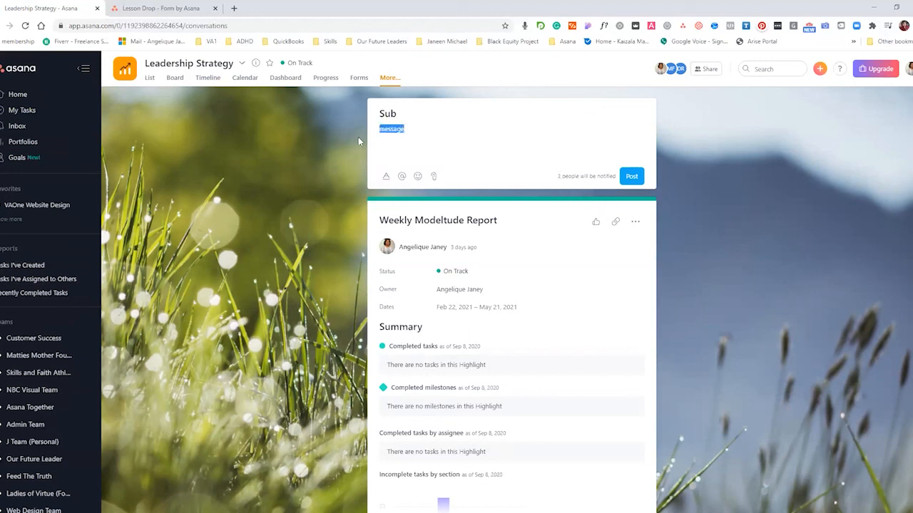
key("BackSpace")
left_click_drag(399, 113, 337, 119)
key("BackSpace")
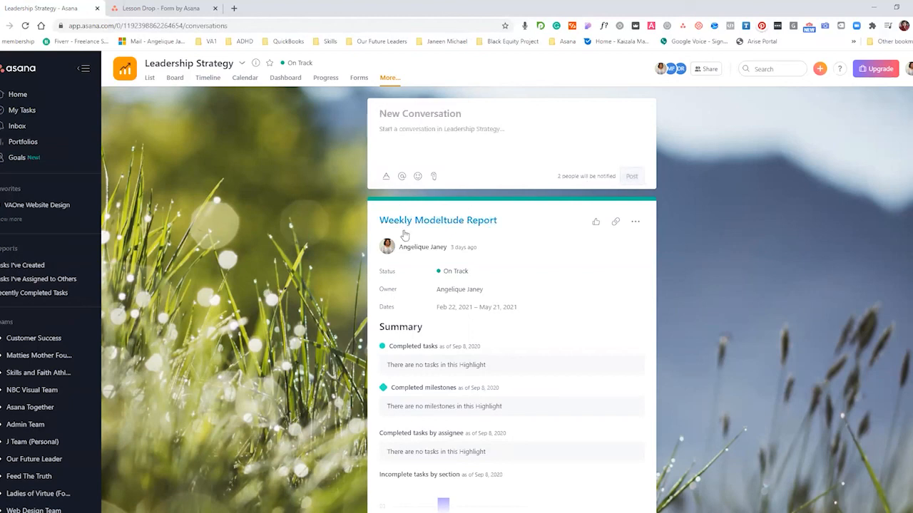
Look over the Weekly Modeltude Report in the conversations and open the project's files.
scroll(404, 235, "down", 3)
scroll(403, 235, "up", 3)
scroll(460, 178, "down", 3)
scroll(470, 166, "up", 3)
left_click(391, 80)
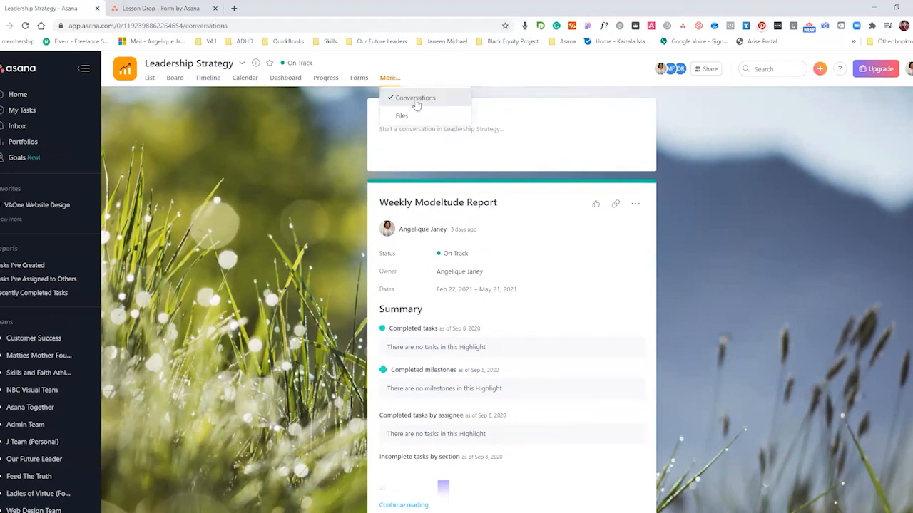
left_click(413, 124)
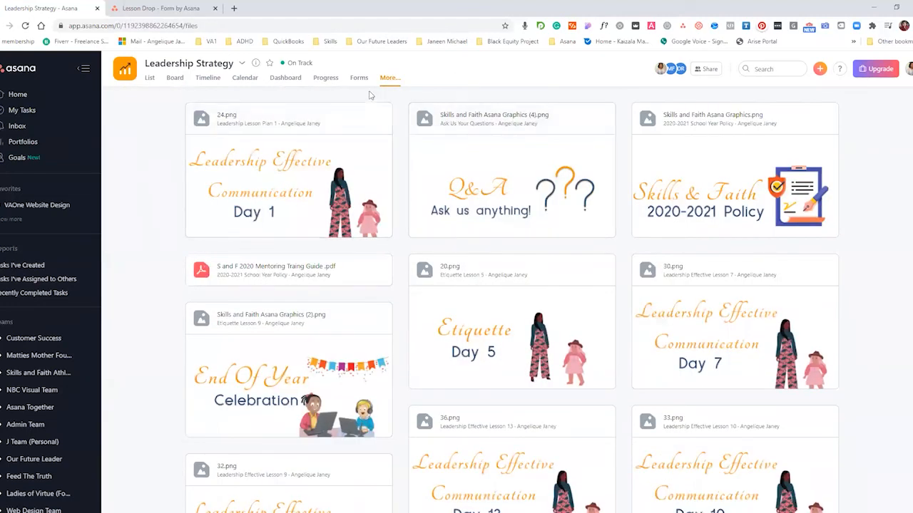
Browse the lesson graphics and policy documents attached to the project and return to its board view.
scroll(416, 189, "down", 3)
scroll(415, 194, "down", 10)
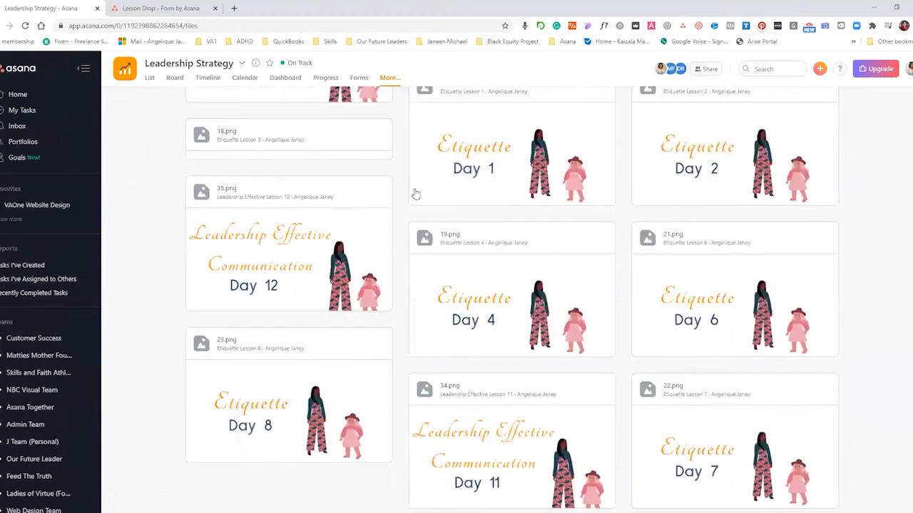
scroll(416, 194, "up", 13)
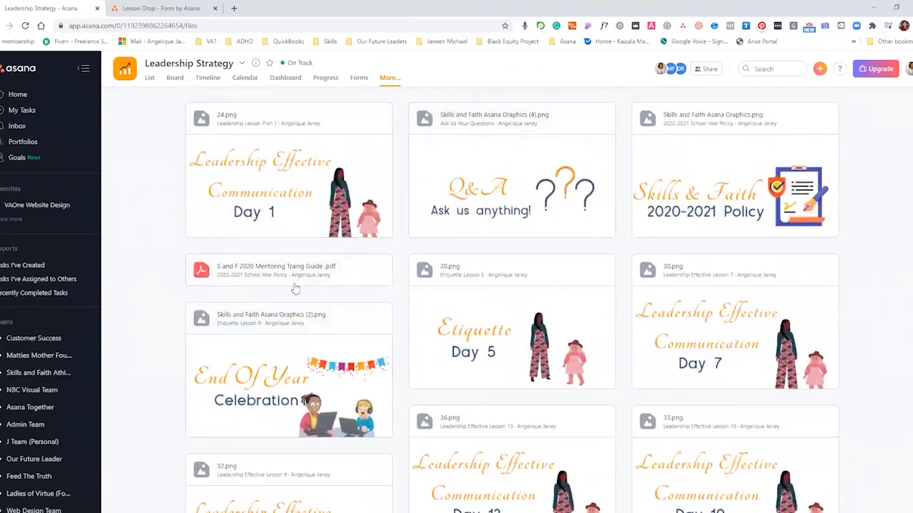
mouse_move(290, 281)
scroll(573, 407, "down", 8)
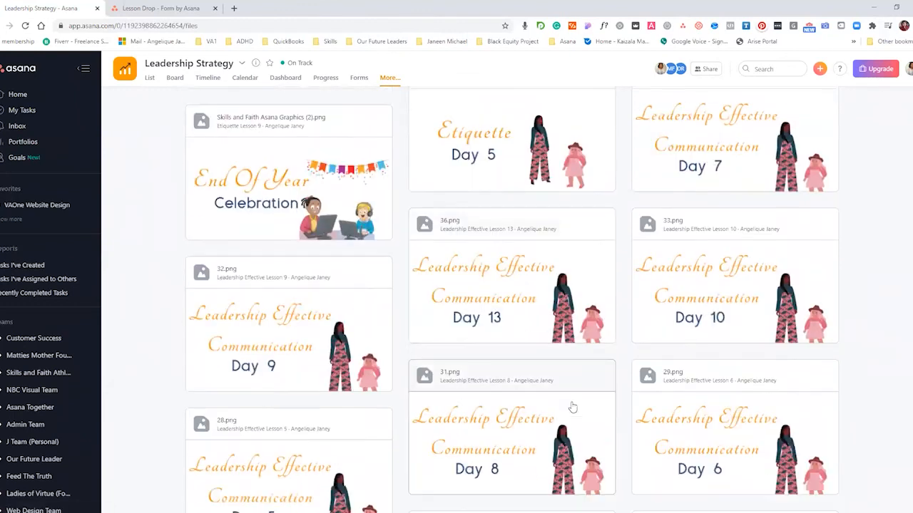
scroll(573, 407, "down", 4)
scroll(523, 393, "down", 1)
scroll(549, 414, "up", 10)
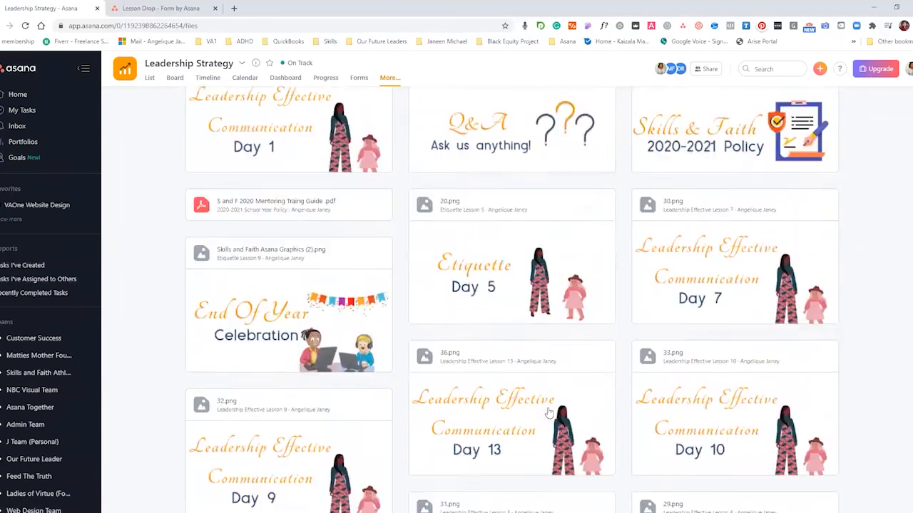
left_click(173, 77)
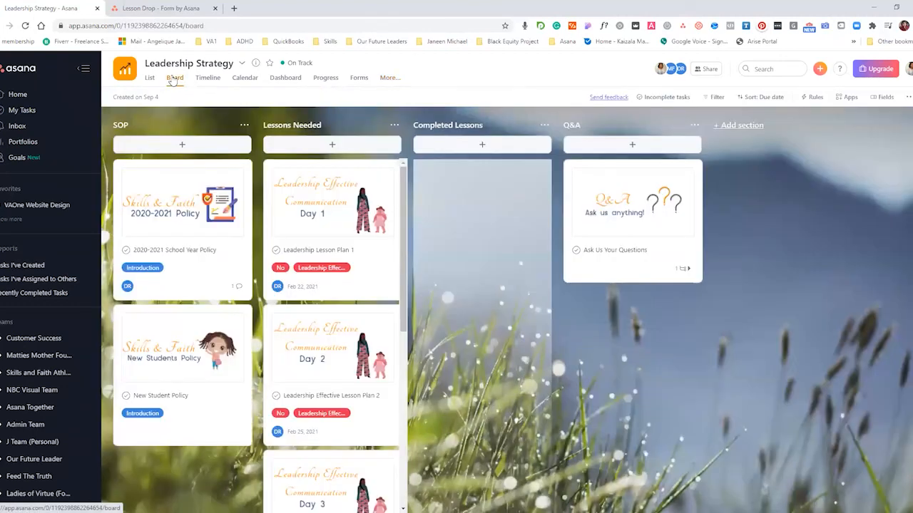